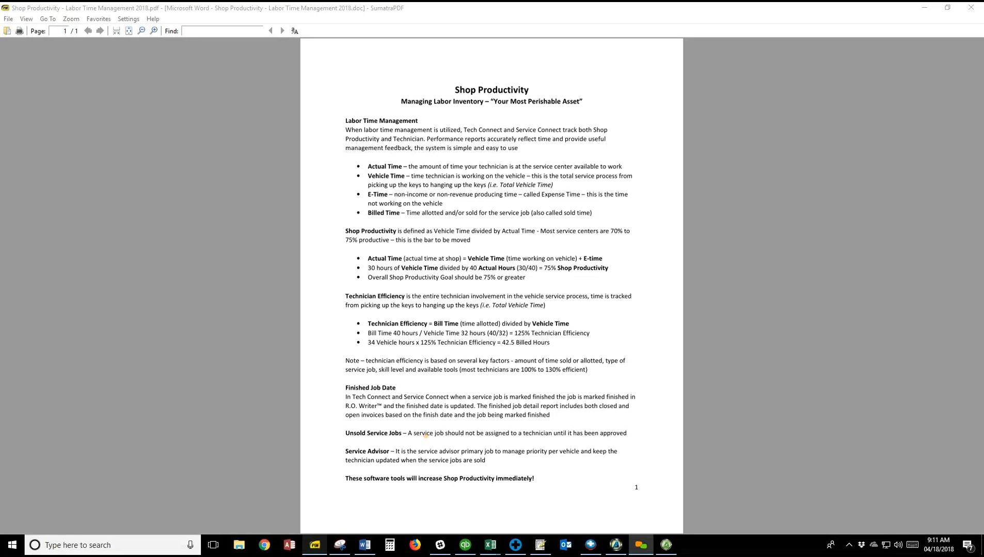
Step: Switch to Tech Connect and time the selected technician out
{"action": "left_click", "coordinate": [666, 546]}
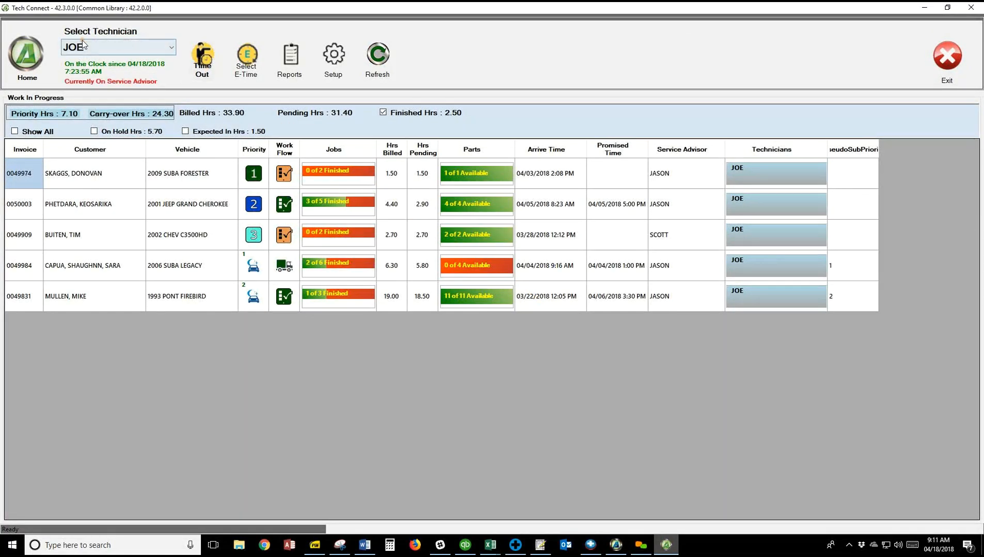
{"action": "left_click", "coordinate": [202, 60]}
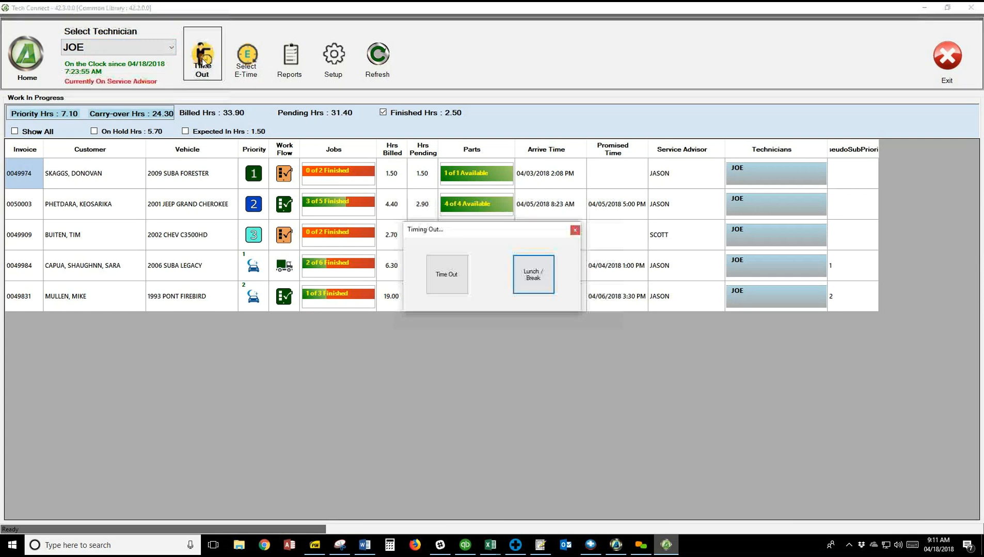
{"action": "left_click", "coordinate": [448, 276]}
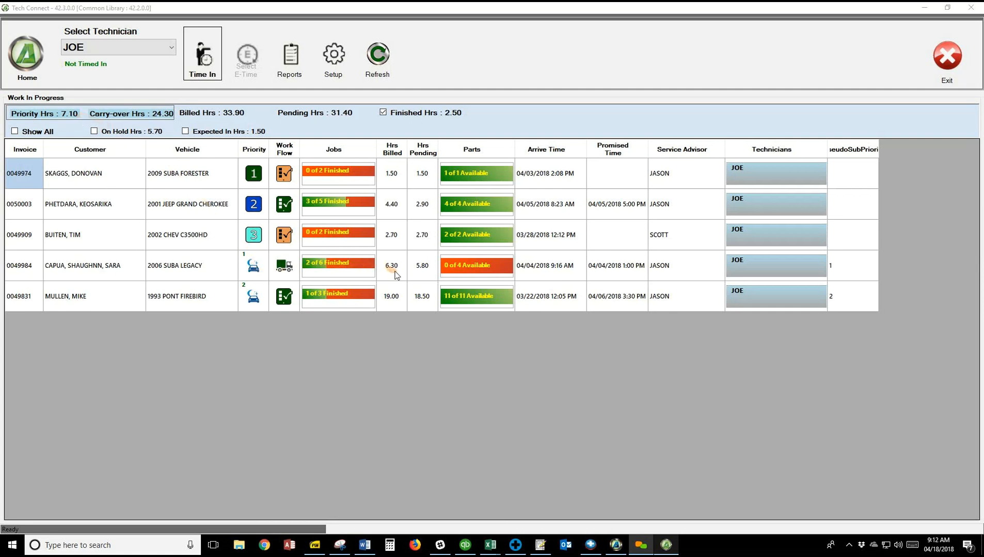
Step: Review the 2006 SUBA LEGACY's job list and the priority and work flow options for the 2009 SUBA FORESTER
{"action": "double_click", "coordinate": [362, 267]}
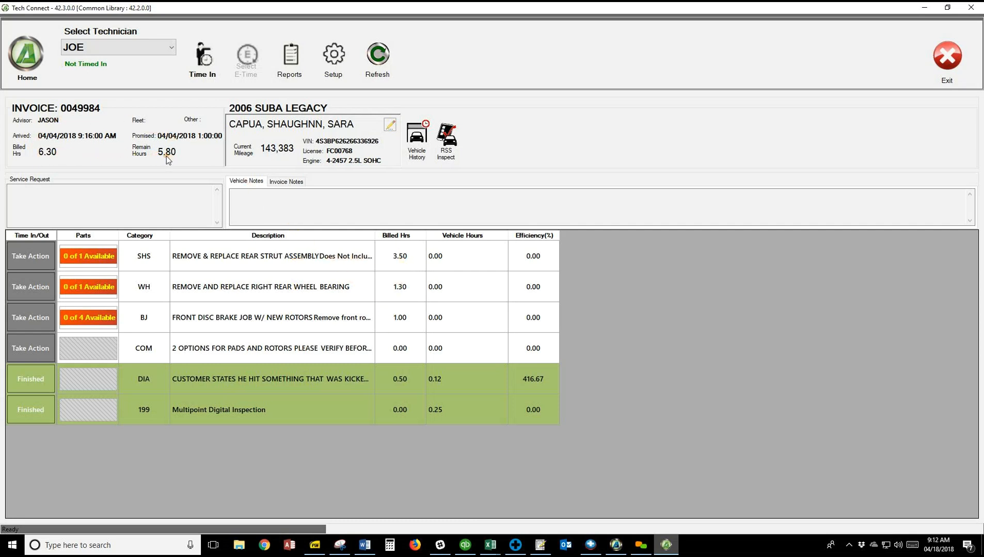
{"action": "left_click", "coordinate": [20, 53]}
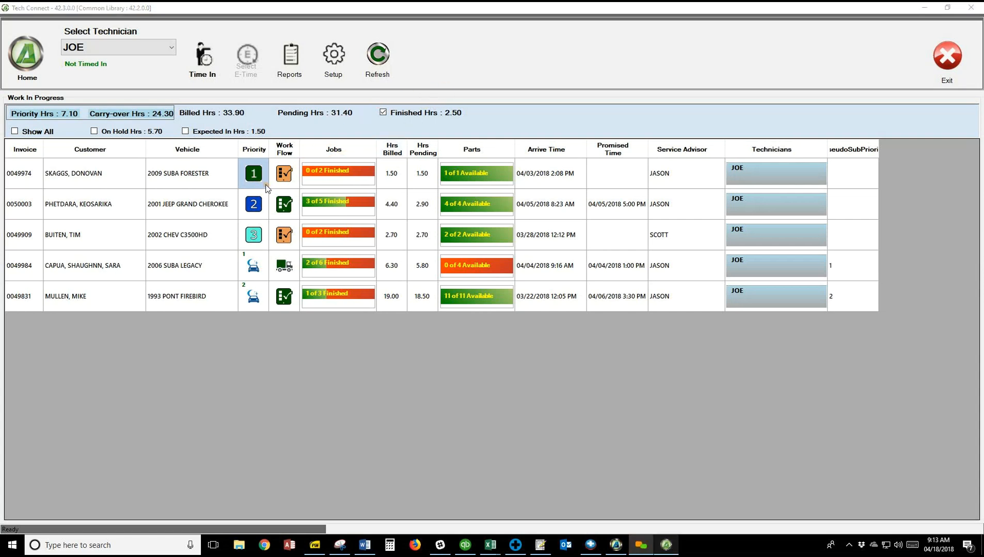
{"action": "left_click", "coordinate": [280, 187]}
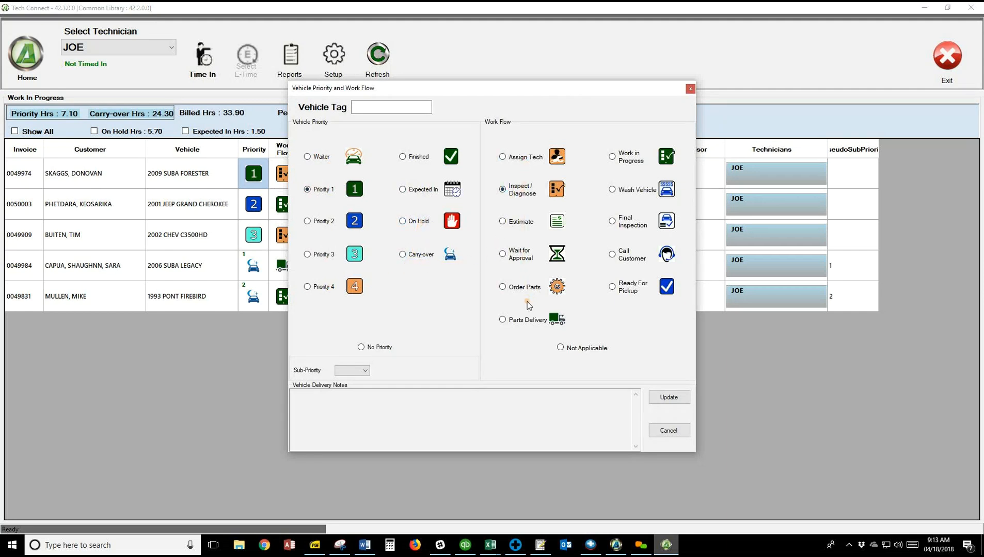
{"action": "left_click", "coordinate": [690, 89]}
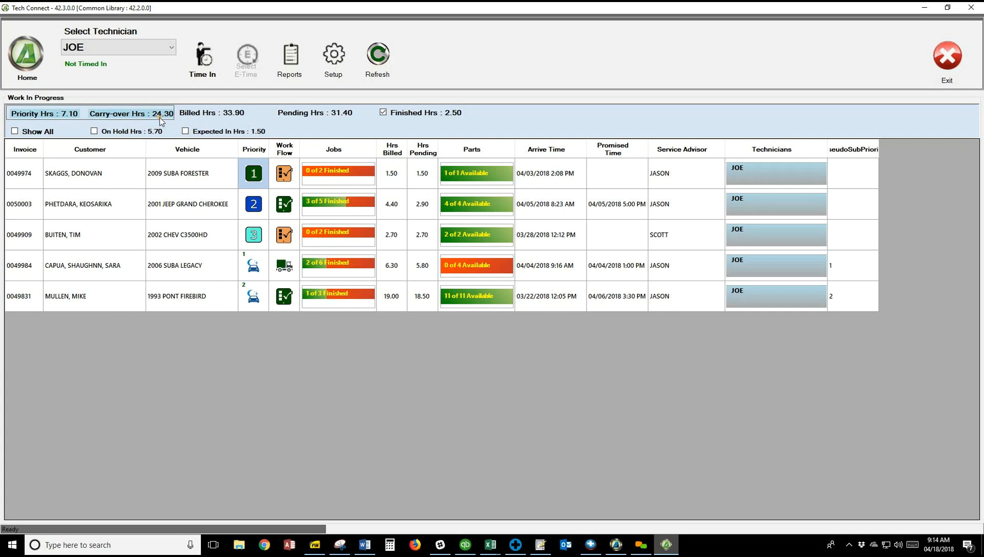
Step: Time the technician back in and start the FRONT TOE SET, ALIGN job on the 2009 SUBA FORESTER
{"action": "left_click", "coordinate": [205, 59]}
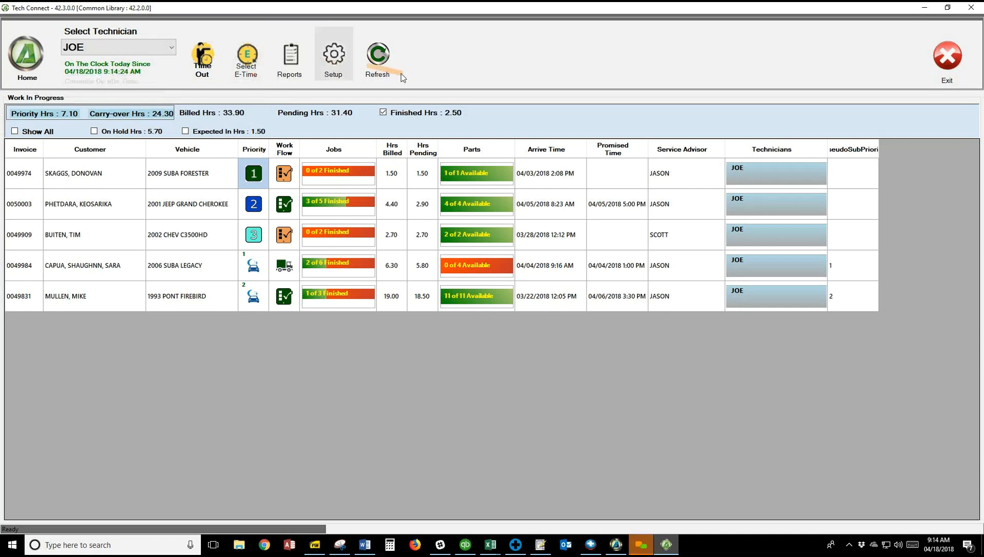
{"action": "left_click", "coordinate": [340, 177]}
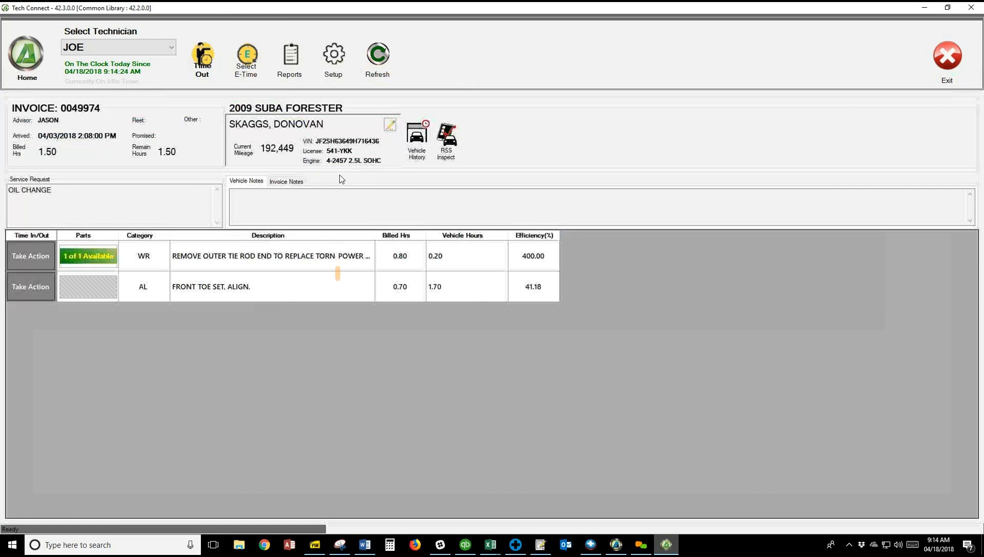
{"action": "left_click", "coordinate": [28, 290]}
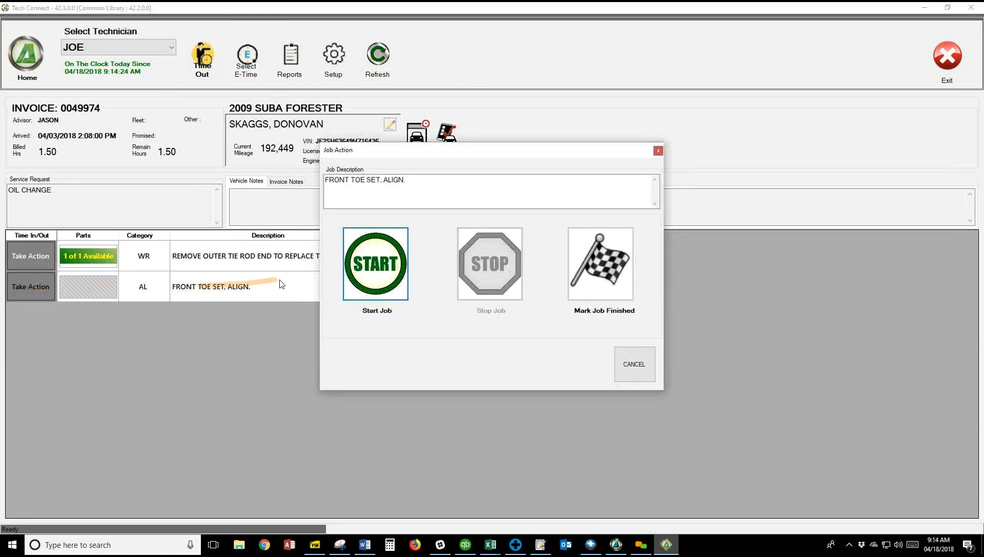
{"action": "left_click", "coordinate": [371, 261]}
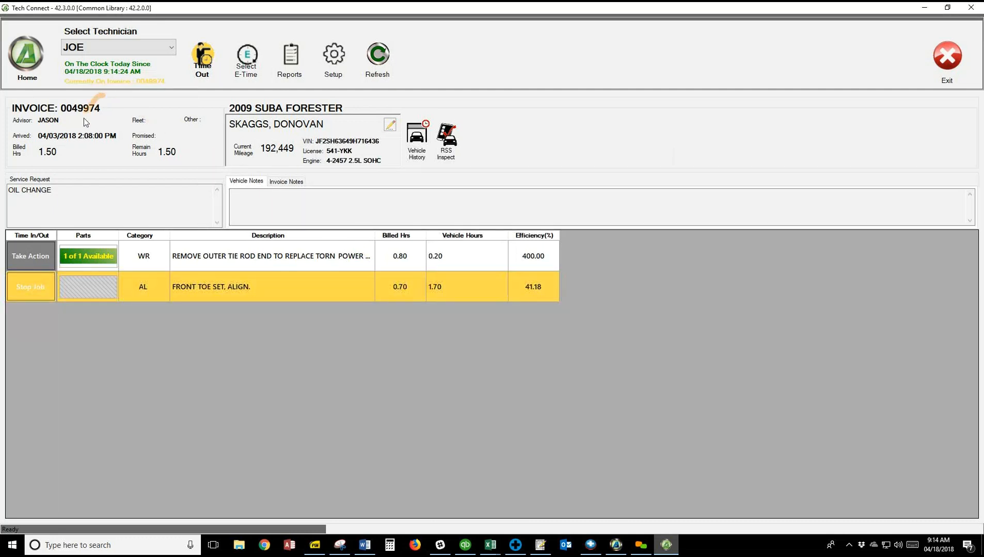
{"action": "left_click", "coordinate": [24, 58]}
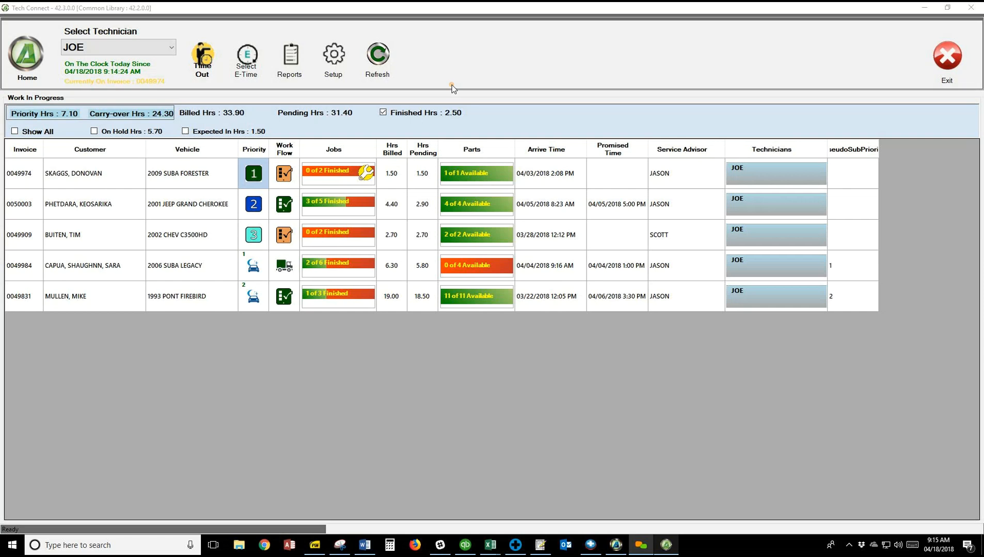
Step: Mark the power steering and brakes diagnosis job on the 2002 CHEV C3500HD as finished and return to the work-in-progress list
{"action": "left_click", "coordinate": [318, 237]}
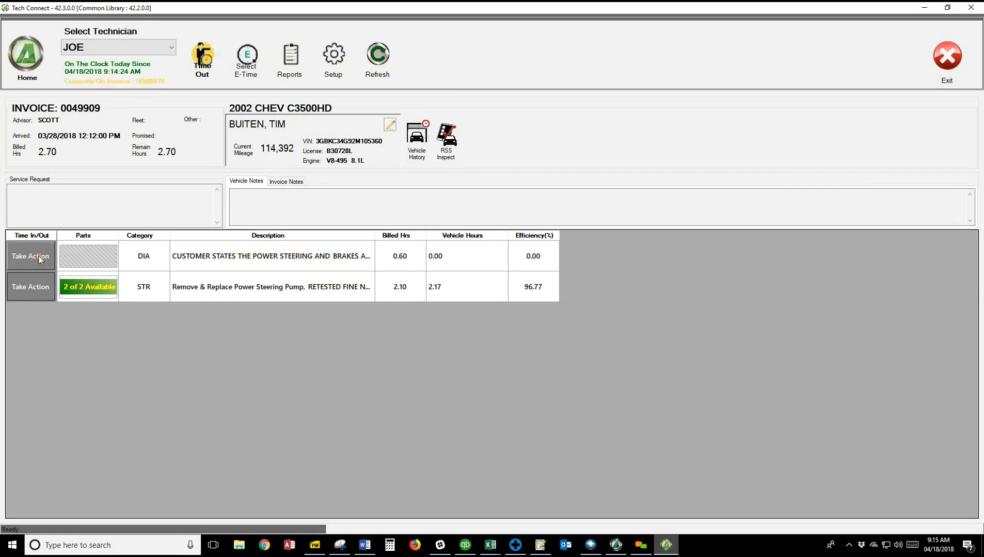
{"action": "left_click", "coordinate": [139, 253]}
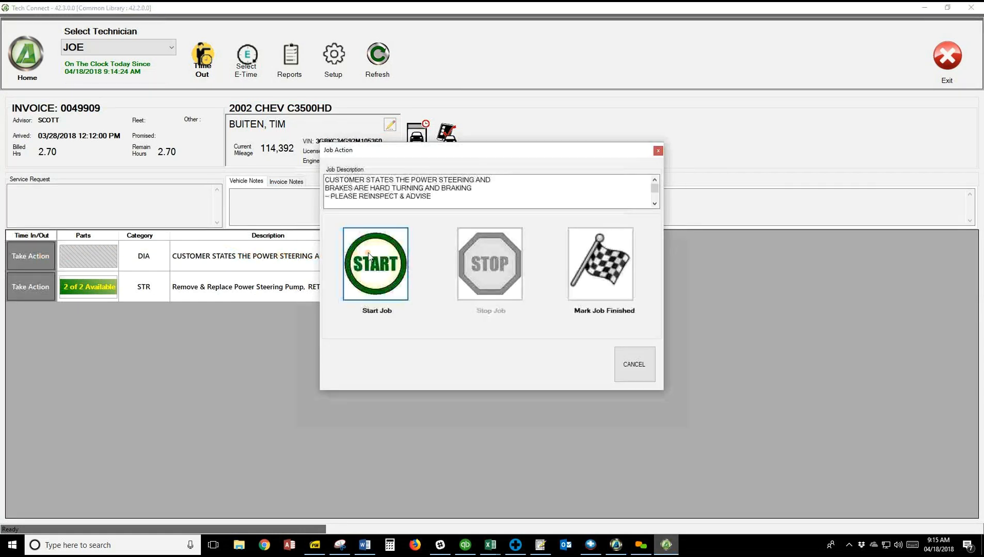
{"action": "left_click", "coordinate": [615, 273]}
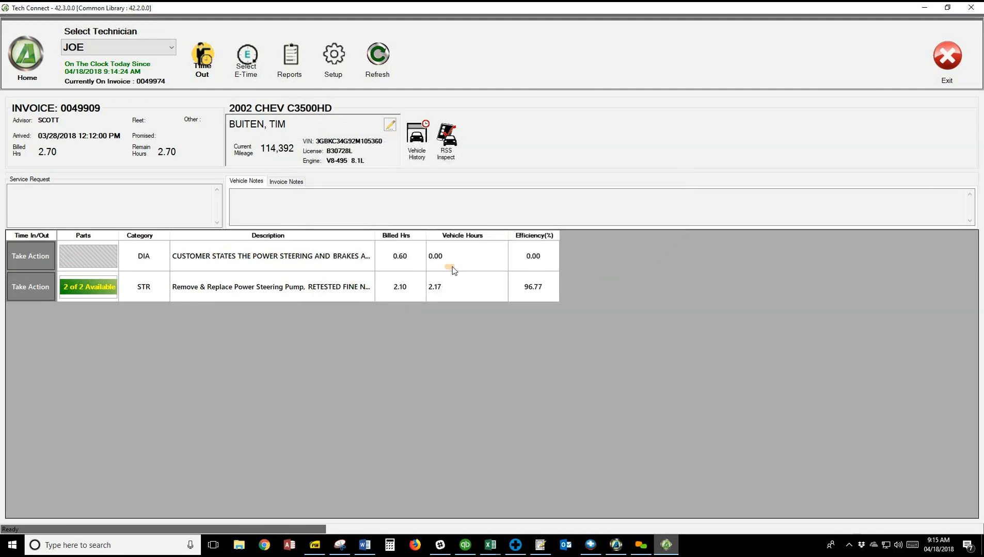
{"action": "left_click", "coordinate": [26, 54]}
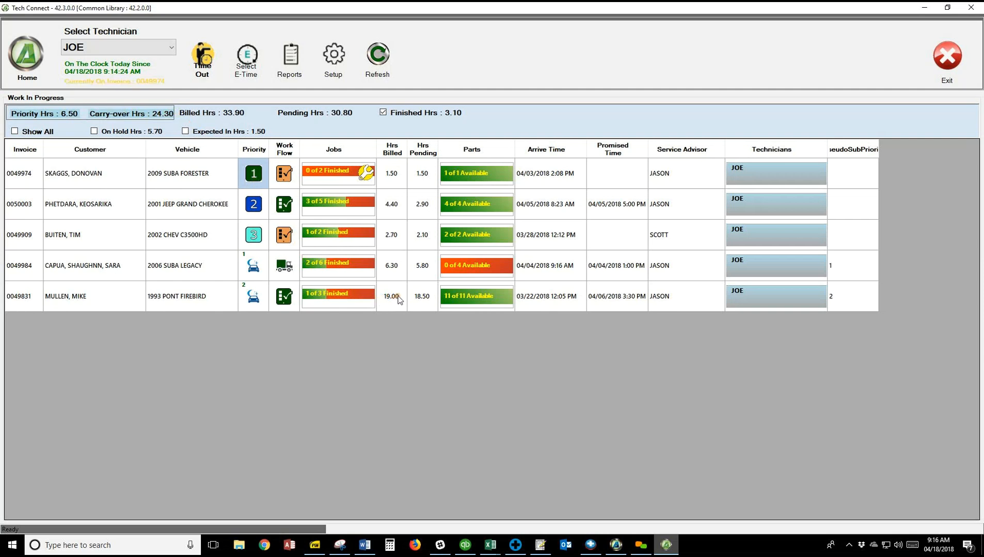
Step: View the 1993 PONT FIREBIRD's job list, and temporarily show all vehicles in the work-in-progress list
{"action": "double_click", "coordinate": [361, 294]}
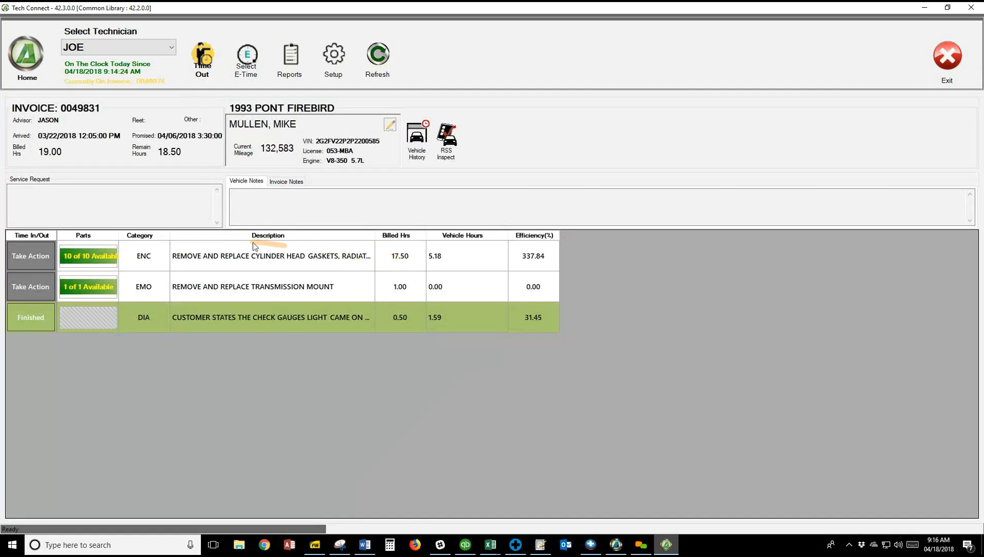
{"action": "left_click", "coordinate": [23, 57]}
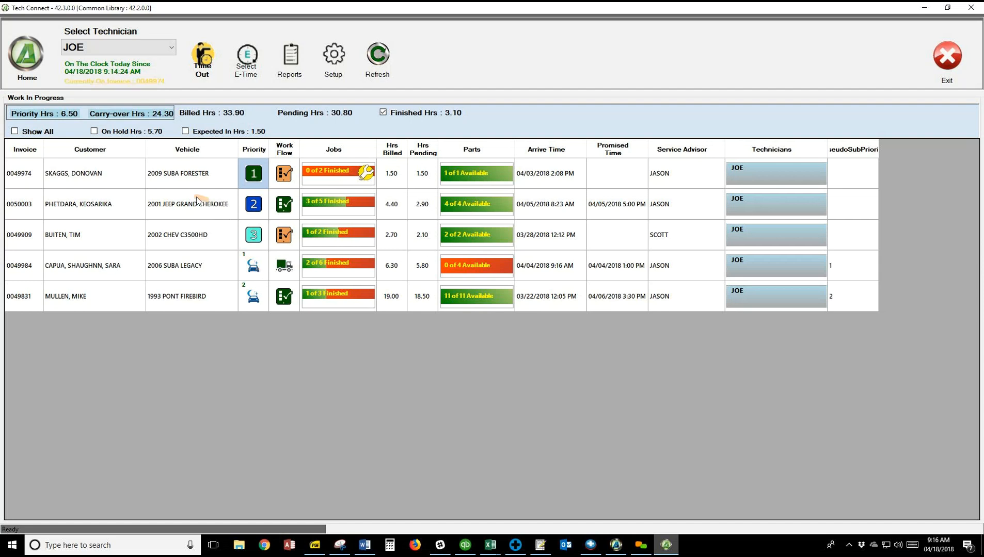
{"action": "left_click", "coordinate": [14, 133]}
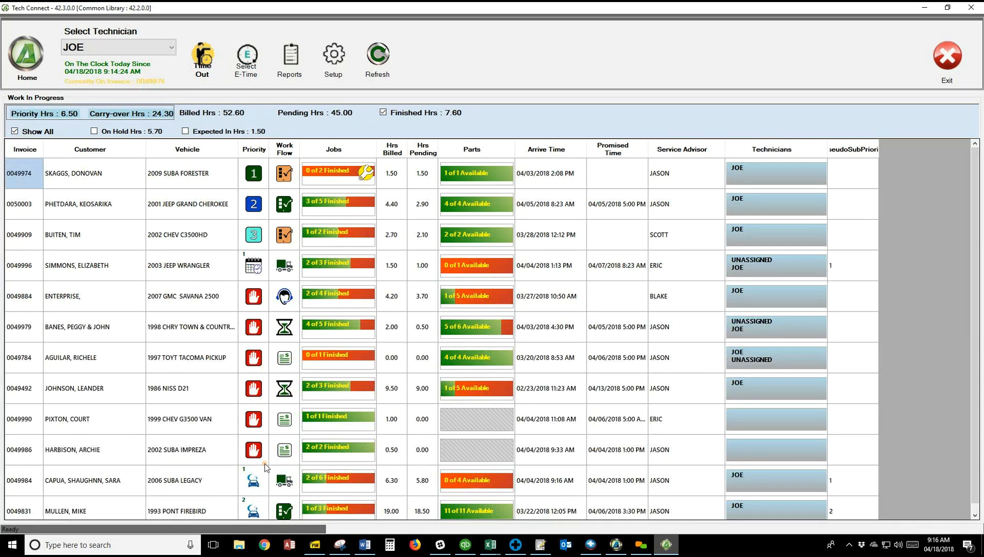
{"action": "left_click_drag", "start_coordinate": [266, 468], "coordinate": [274, 443]}
{"action": "left_click", "coordinate": [15, 132]}
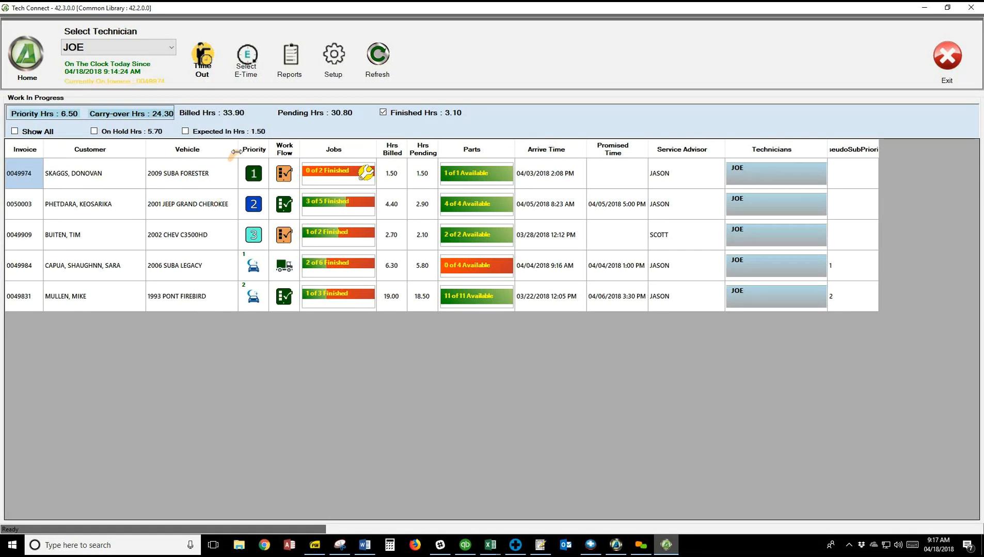
Step: Run the Finished Jobs Detail Report for 04/18/2018, review the technician's efficiency, and close it
{"action": "left_click", "coordinate": [287, 61]}
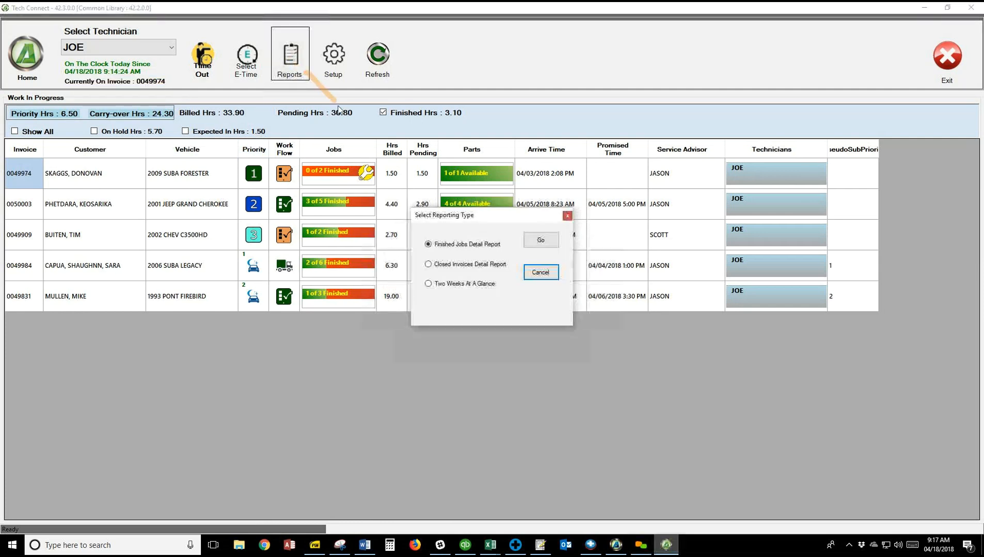
{"action": "left_click", "coordinate": [539, 241]}
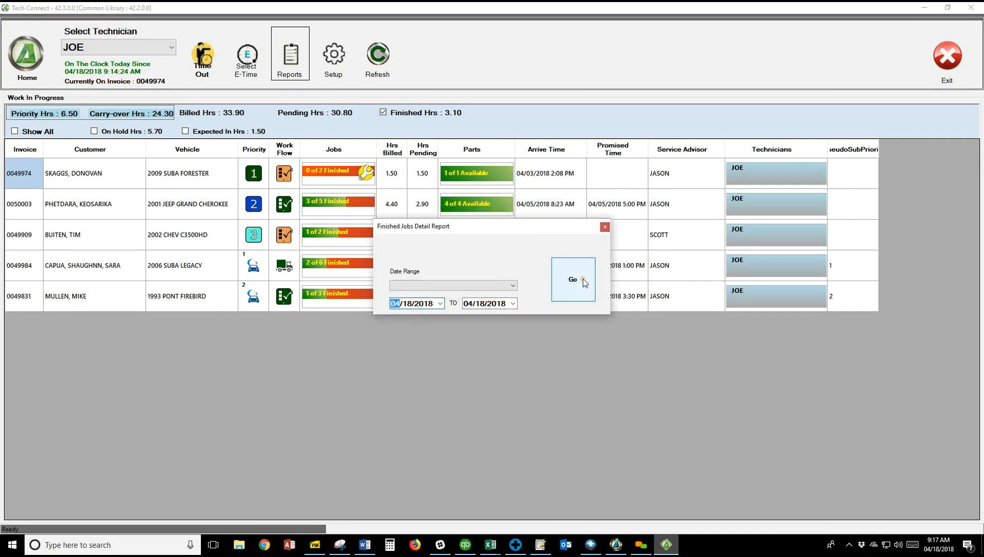
{"action": "left_click", "coordinate": [574, 278]}
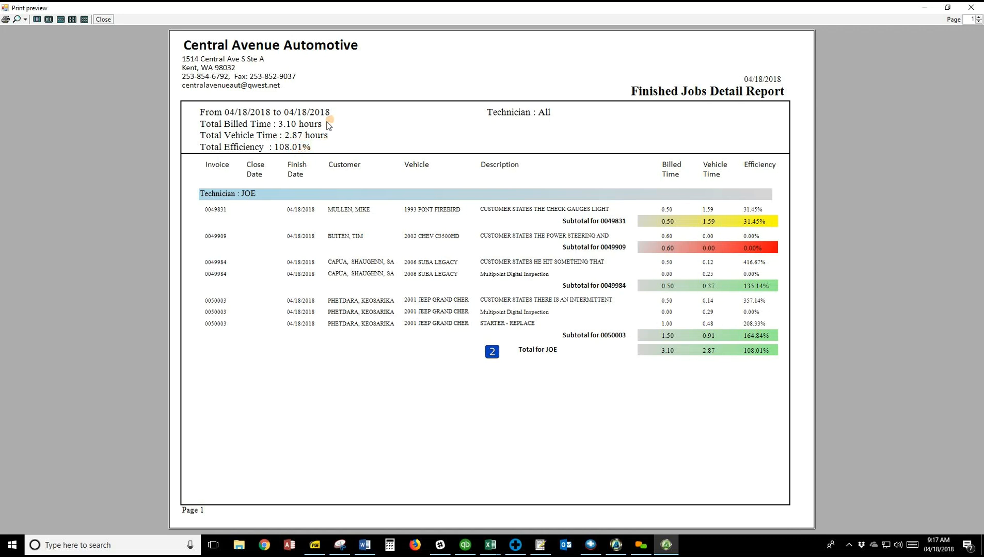
{"action": "left_click", "coordinate": [972, 7]}
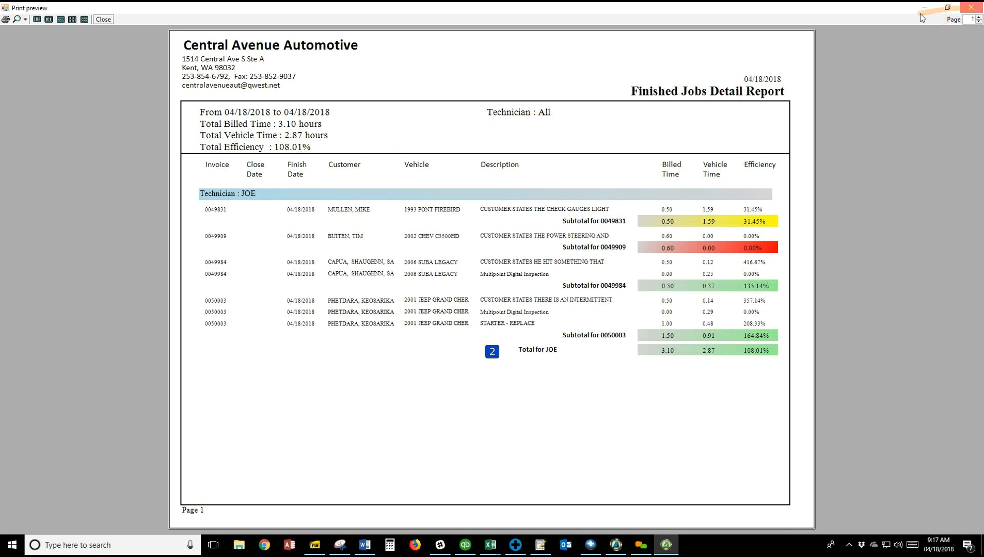
{"action": "left_click", "coordinate": [604, 227]}
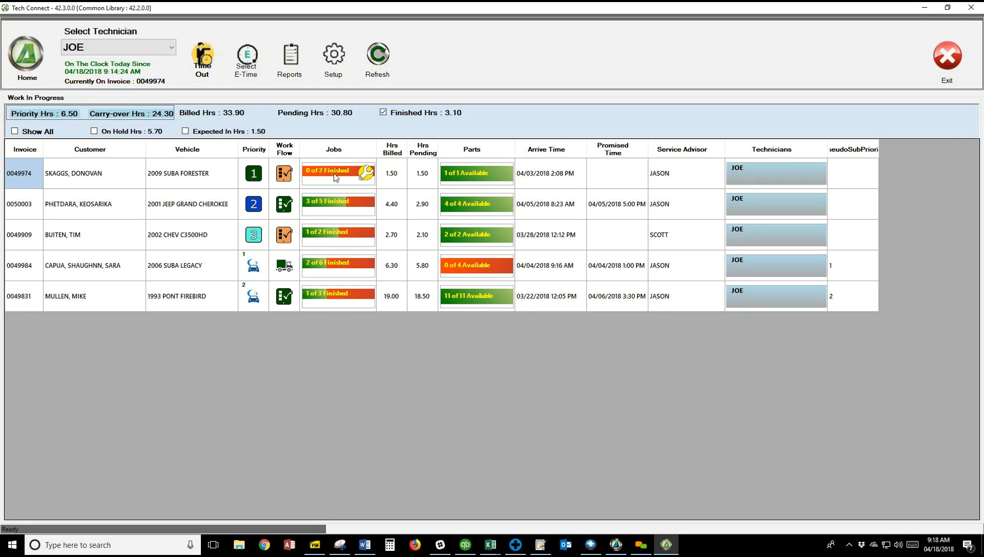
Step: Open the 2009 SUBA FORESTER's vehicle service history, search its past services for "spa", and clear the search
{"action": "double_click", "coordinate": [193, 175]}
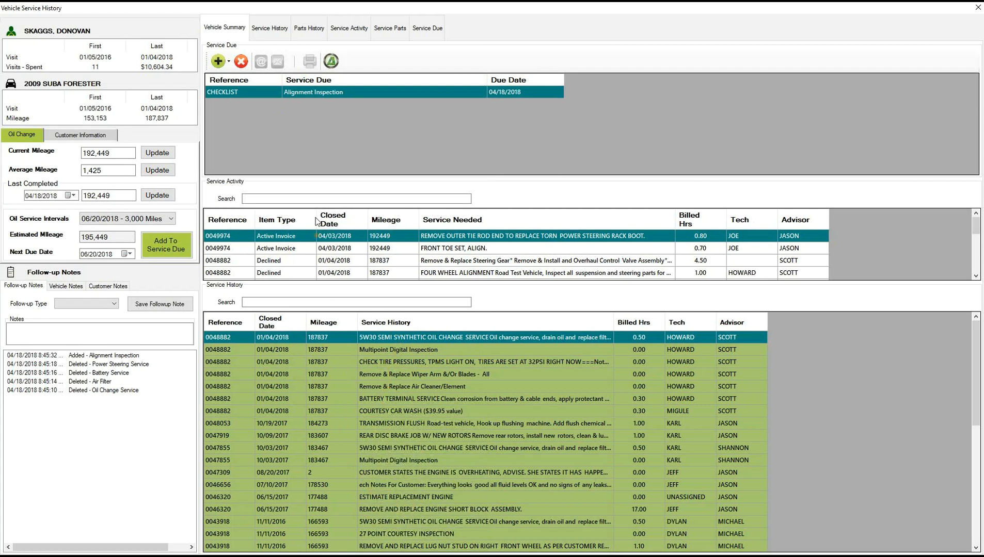
{"action": "left_click", "coordinate": [275, 30]}
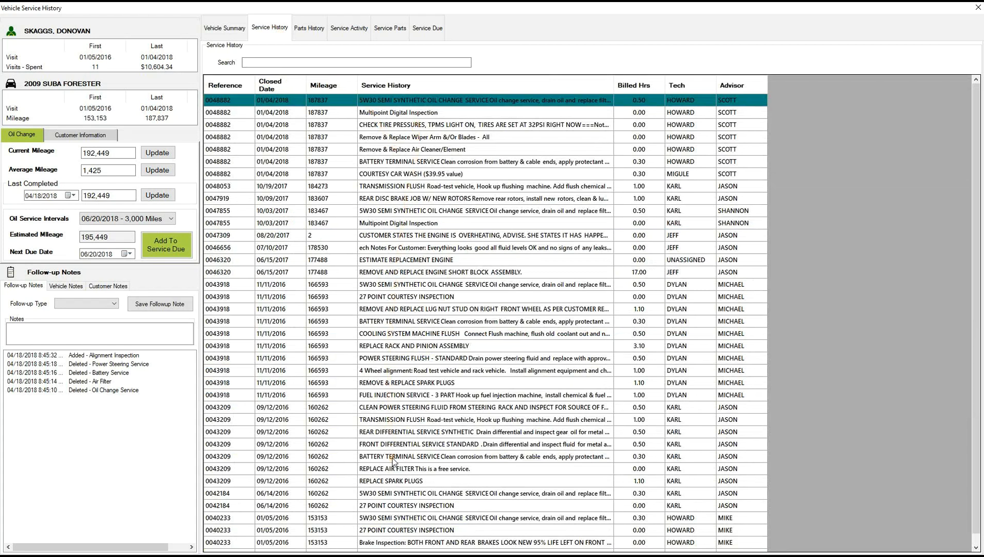
{"action": "left_click", "coordinate": [256, 62]}
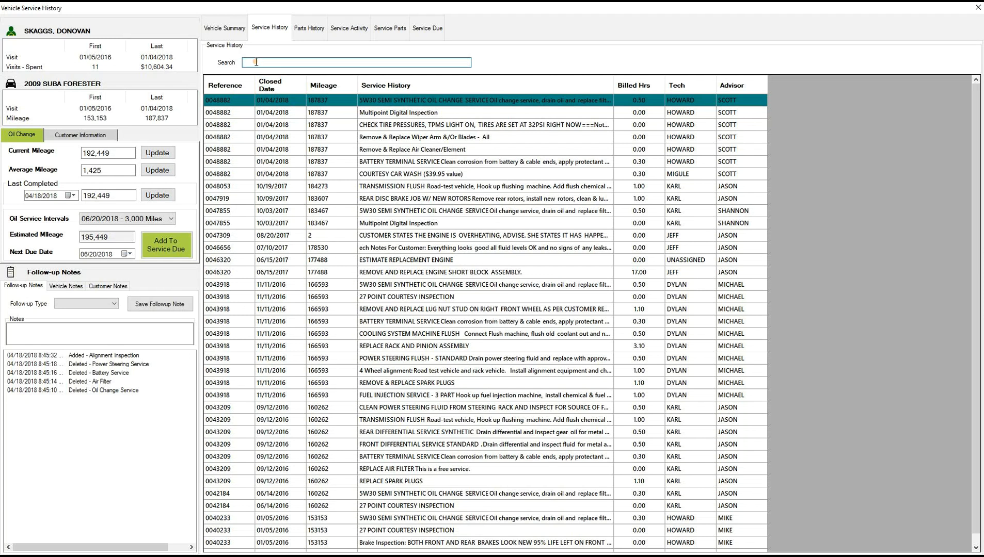
{"action": "type", "text": "spa"}
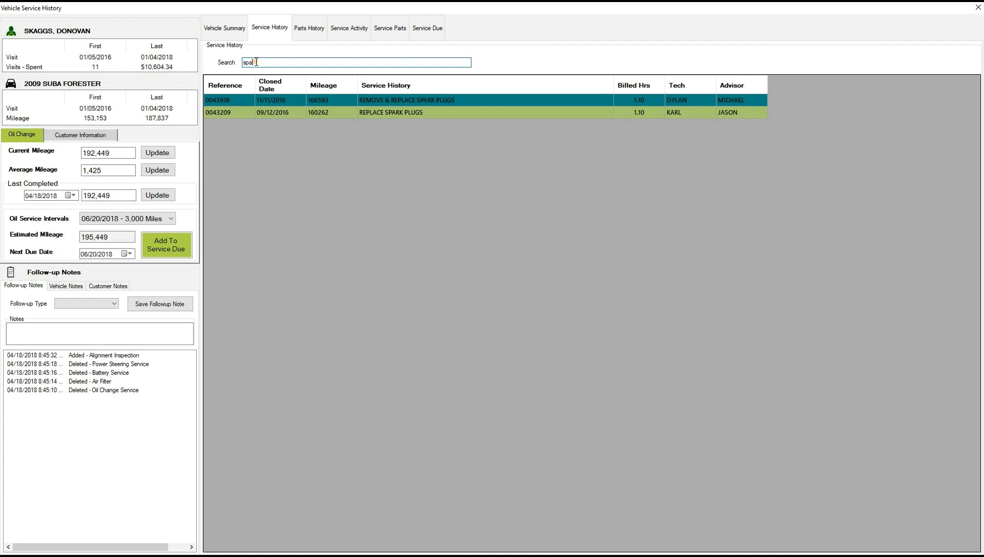
{"action": "key", "text": "BackSpace"}
{"action": "key", "text": "BackSpace"}
{"action": "key", "text": "BackSpace"}
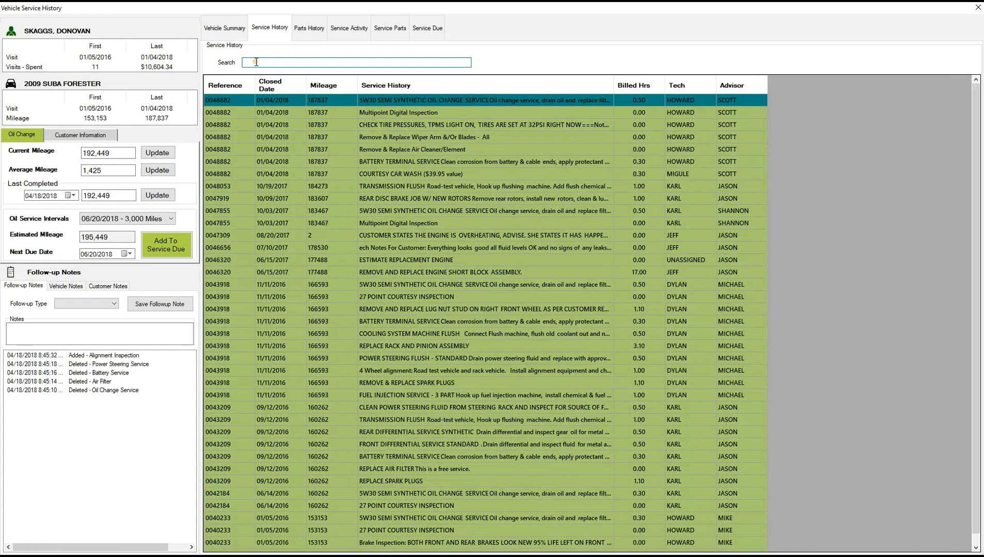
Step: Search the vehicle's past services for "bra" and clear the search
{"action": "type", "text": "bra"}
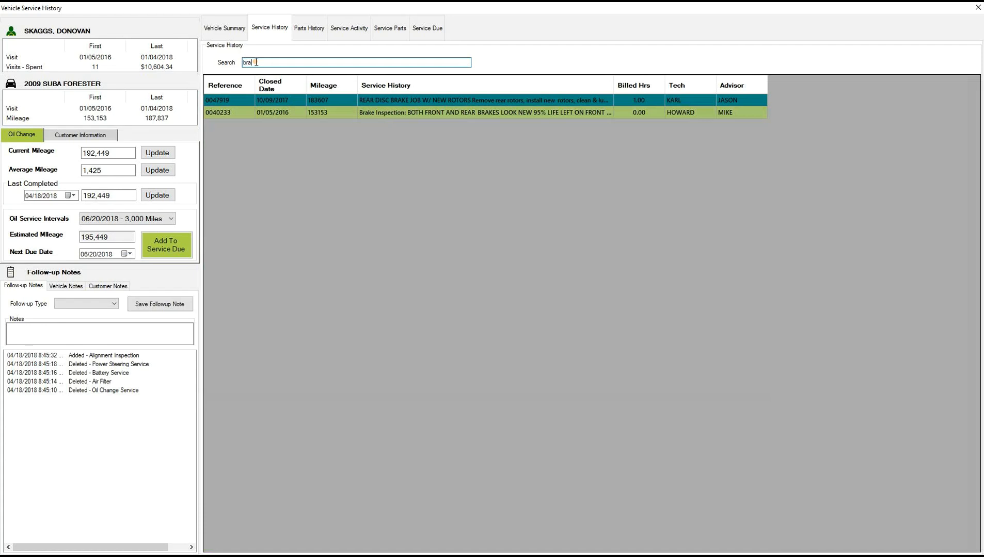
{"action": "key", "text": "BackSpace"}
{"action": "key", "text": "BackSpace"}
{"action": "key", "text": "BackSpace"}
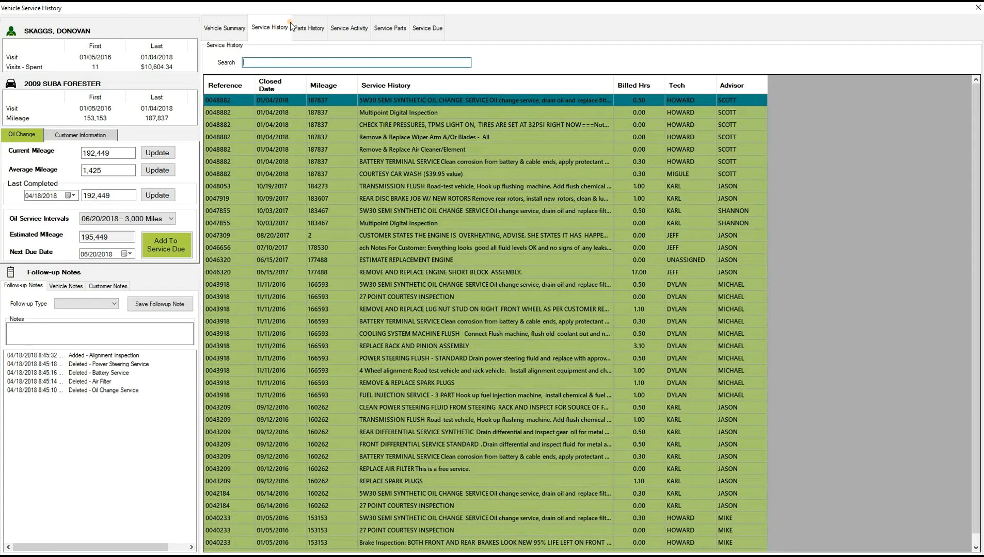
Step: Search the vehicle's parts history for filters and clear the search
{"action": "left_click", "coordinate": [303, 31]}
{"action": "left_click", "coordinate": [268, 65]}
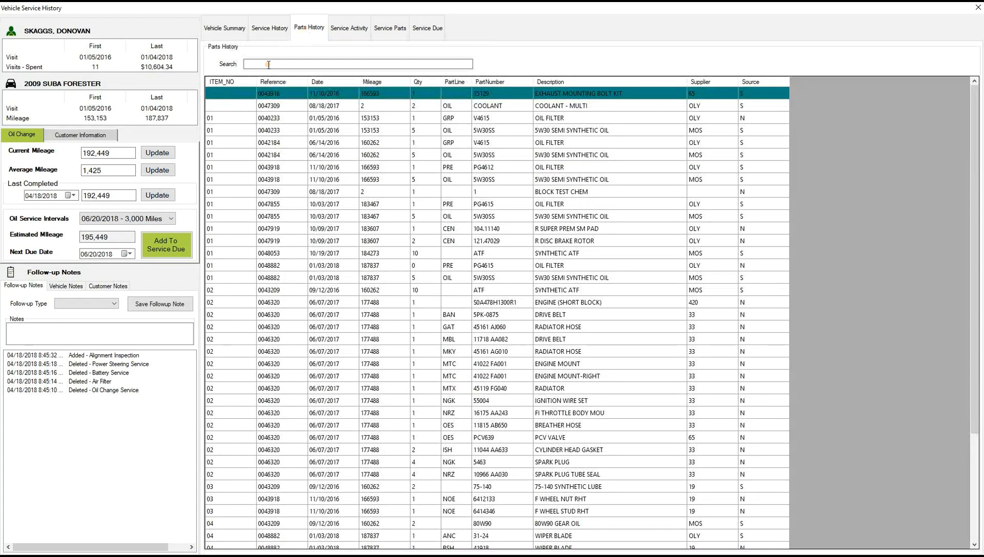
{"action": "type", "text": "filter"}
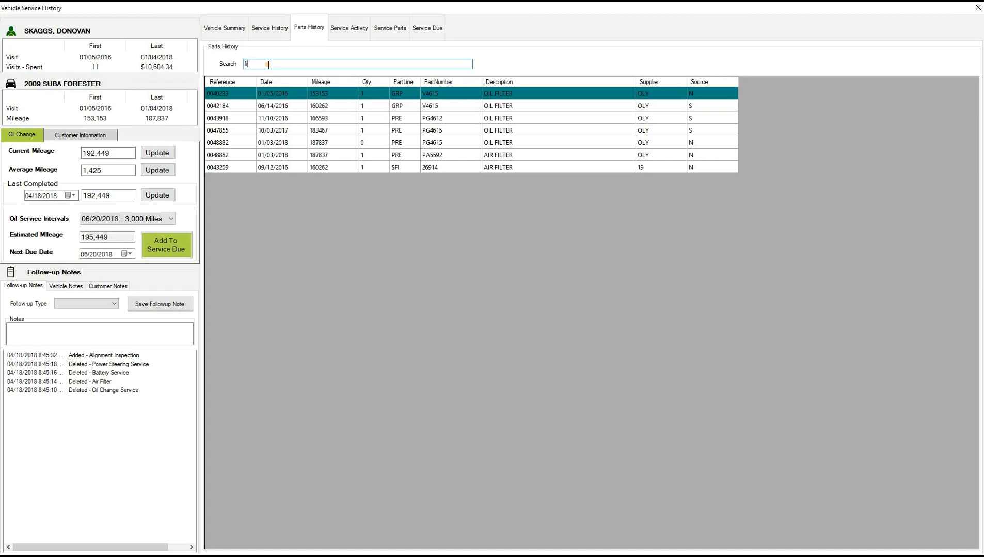
{"action": "key", "text": "BackSpace"}
{"action": "key", "text": "BackSpace"}
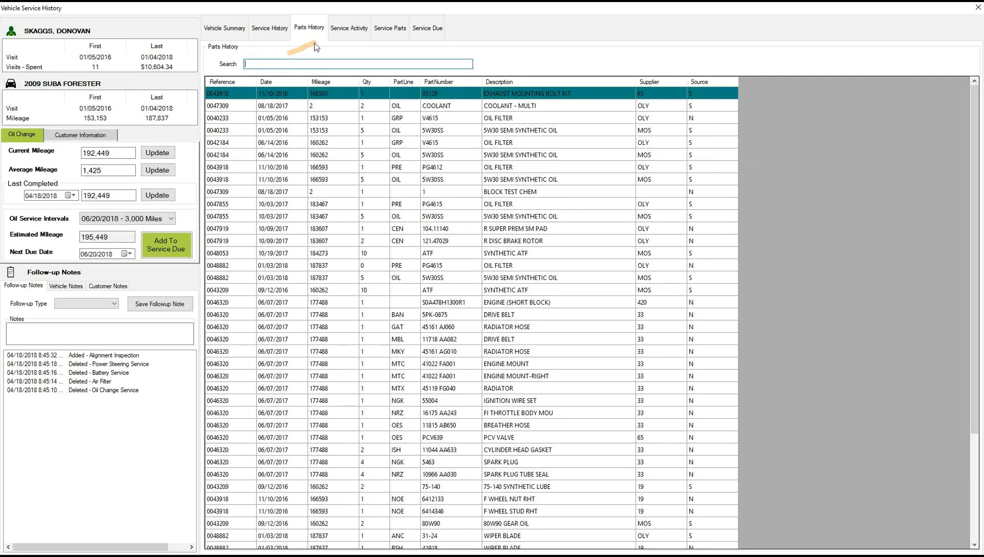
Step: Review the 2009 SUBA FORESTER's service activity, service history and vehicle summary, and close its history
{"action": "left_click", "coordinate": [354, 28]}
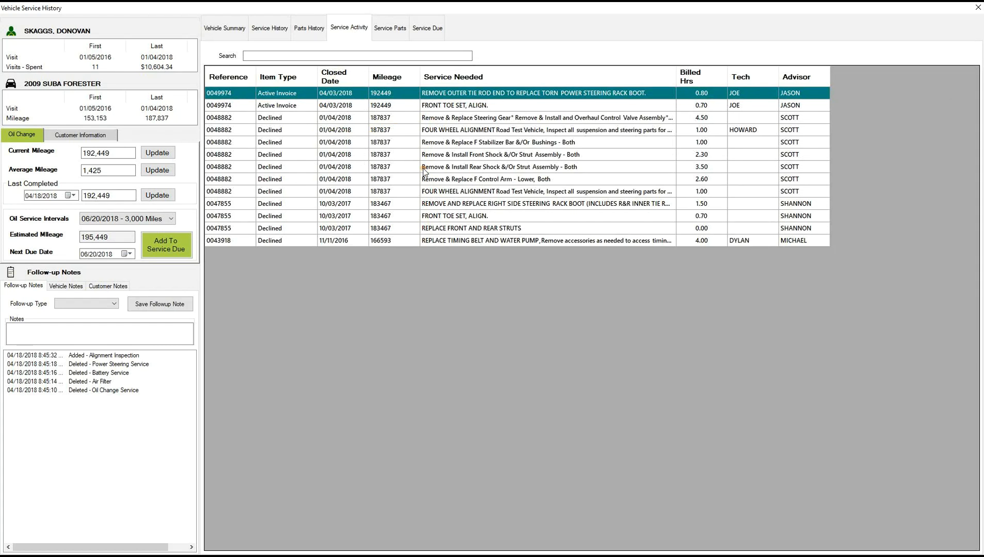
{"action": "left_click", "coordinate": [289, 32]}
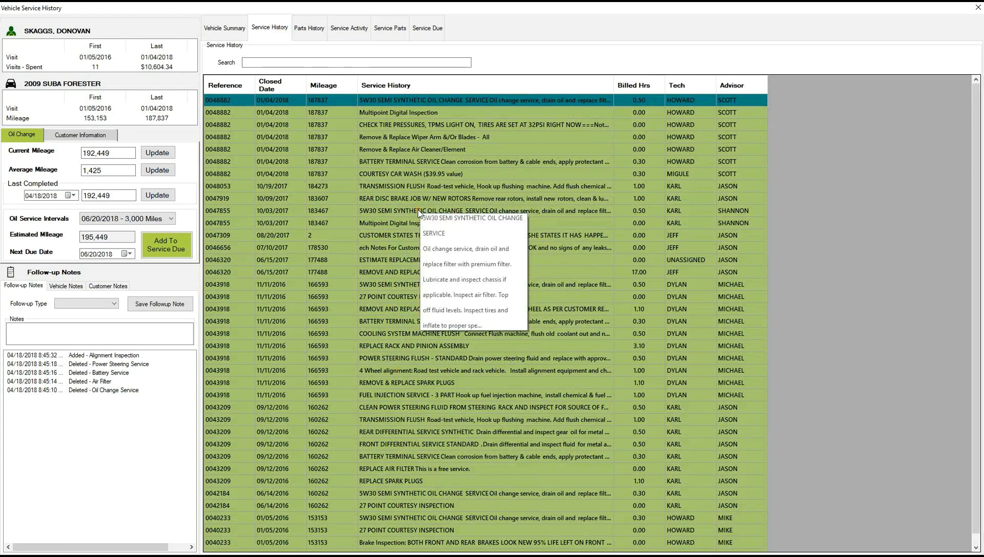
{"action": "left_click", "coordinate": [229, 31]}
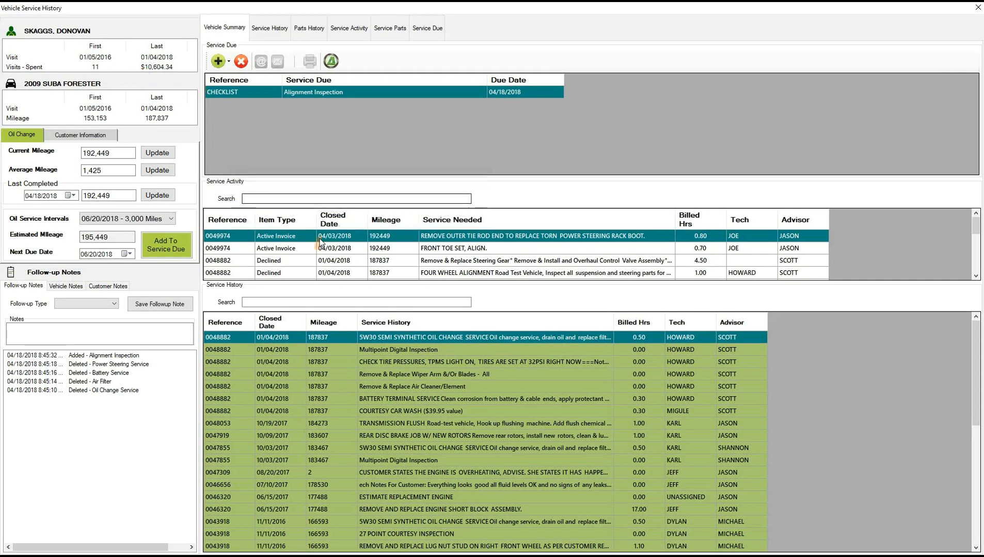
{"action": "left_click", "coordinate": [332, 62]}
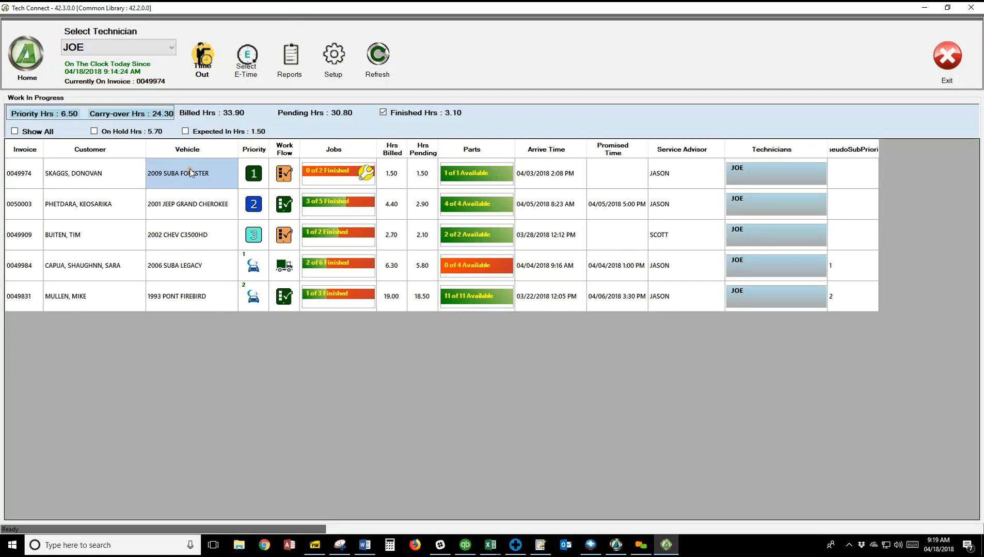
Step: Open the 2009 SUBA FORESTER's jobs, add the vehicle note "needs front tires", and confirm the update
{"action": "left_click", "coordinate": [333, 179]}
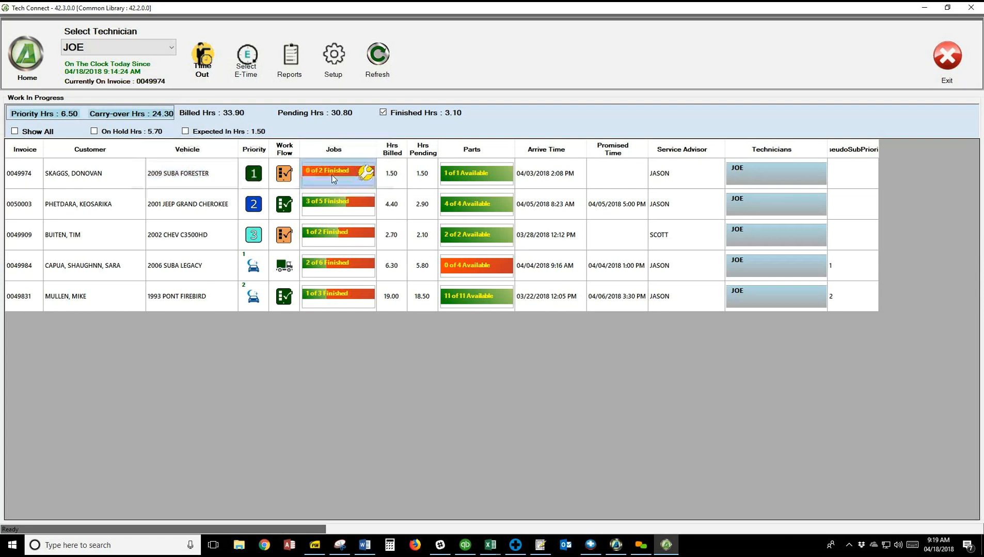
{"action": "double_click", "coordinate": [333, 179]}
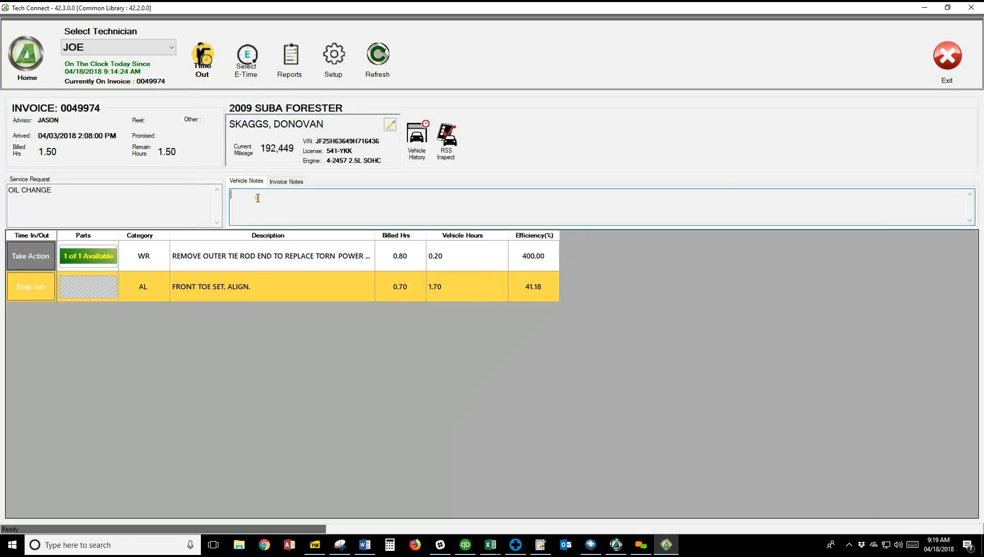
{"action": "left_click", "coordinate": [257, 198]}
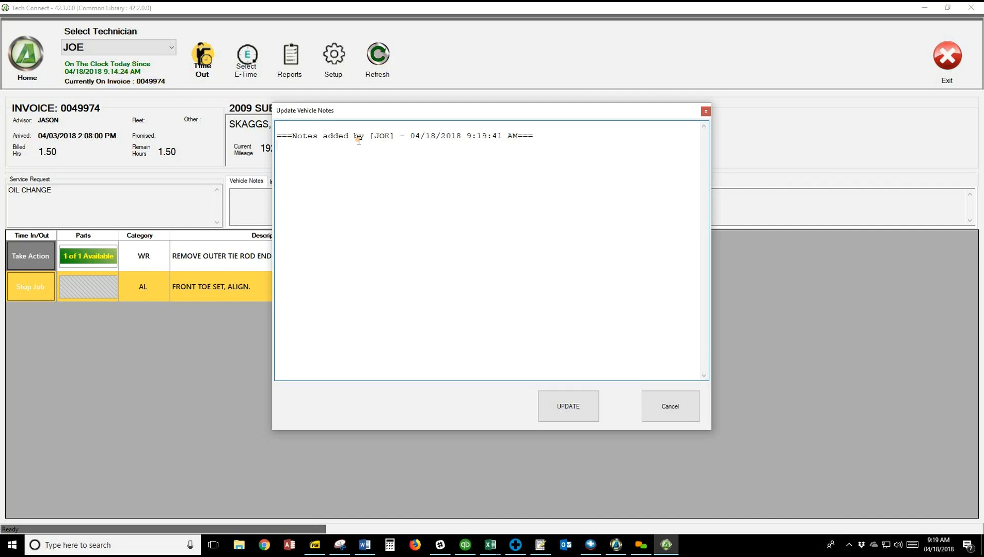
{"action": "type", "text": "needs fron"}
{"action": "type", "text": "t tires"}
{"action": "left_click", "coordinate": [572, 410]}
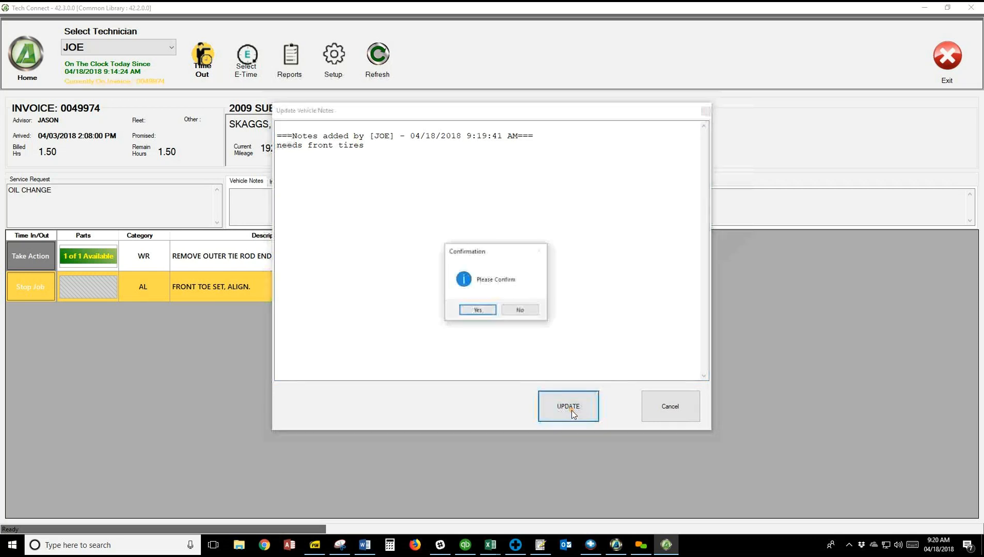
{"action": "left_click", "coordinate": [483, 311]}
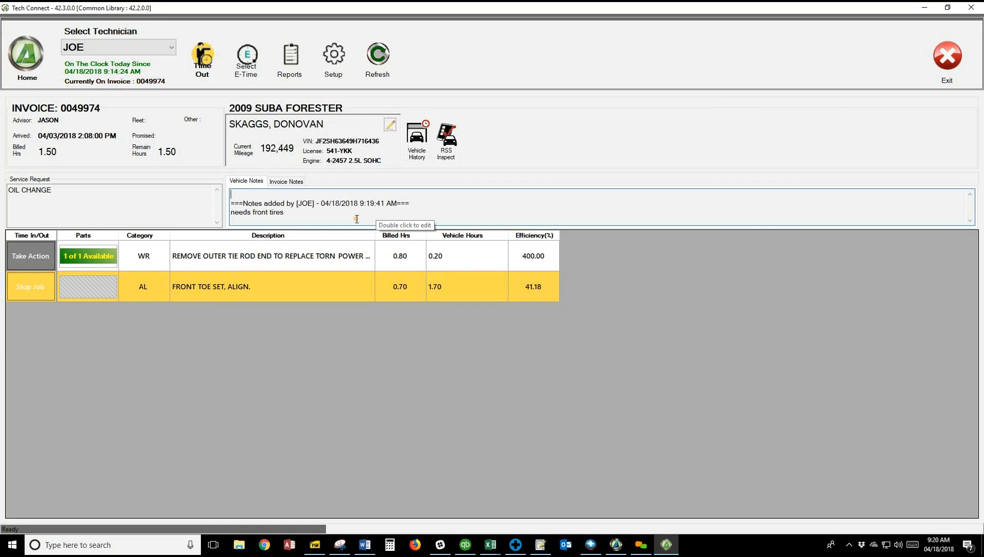
Step: Check the vehicle notes in the 2009 SUBA FORESTER's service history and close the history
{"action": "left_click", "coordinate": [421, 149]}
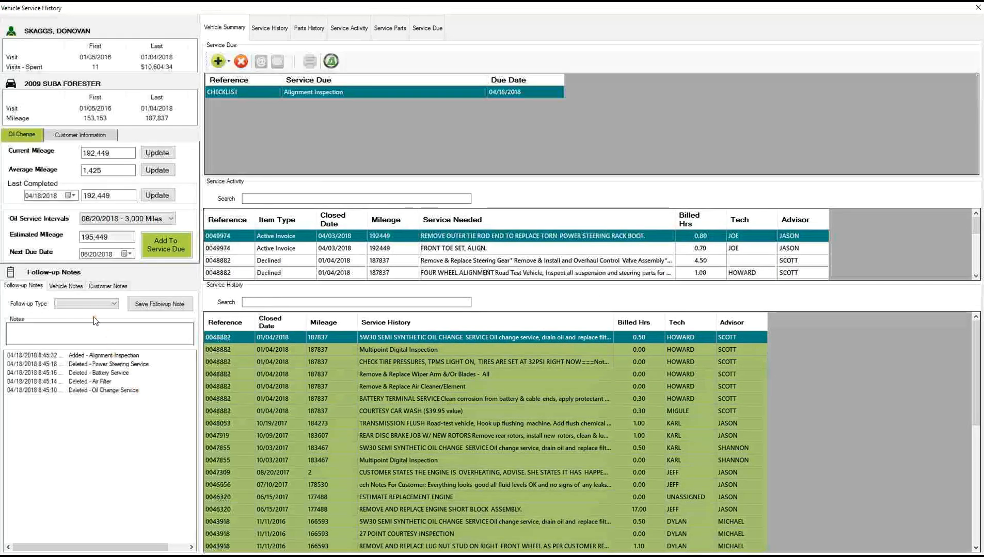
{"action": "left_click", "coordinate": [71, 287]}
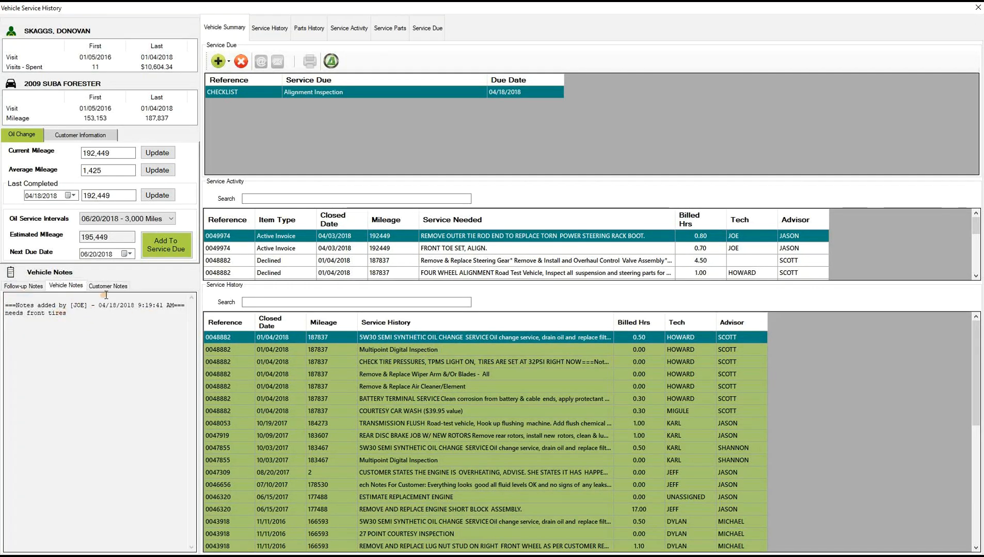
{"action": "left_click", "coordinate": [331, 63]}
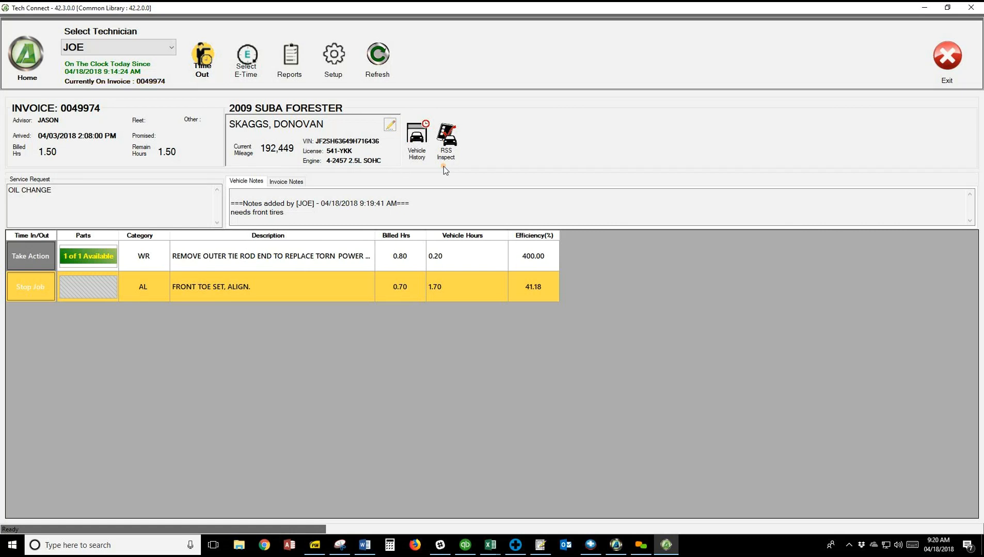
Step: Return to the work-in-progress list and switch the technician to Idle e-time with the note "tool truck", stopping the running job
{"action": "left_click", "coordinate": [27, 50]}
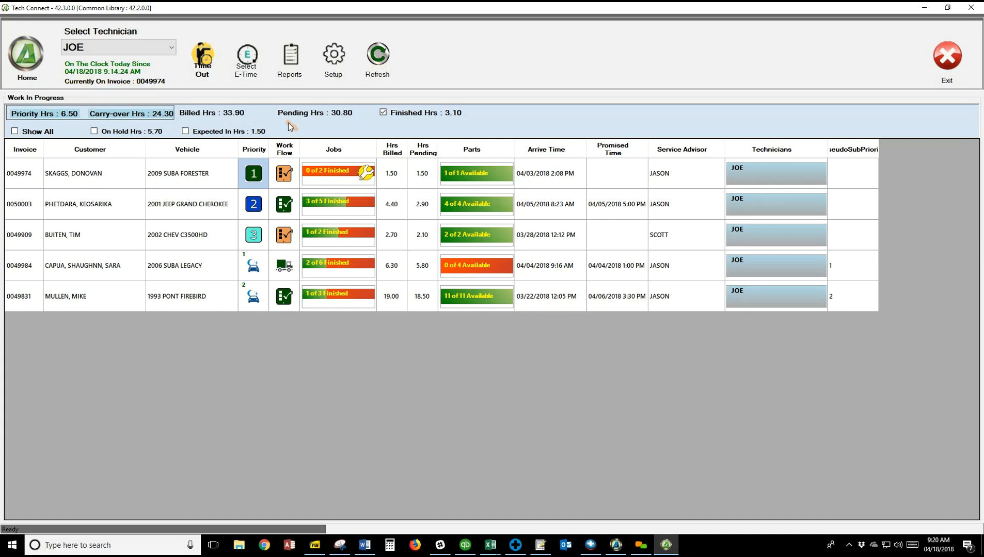
{"action": "left_click", "coordinate": [246, 56]}
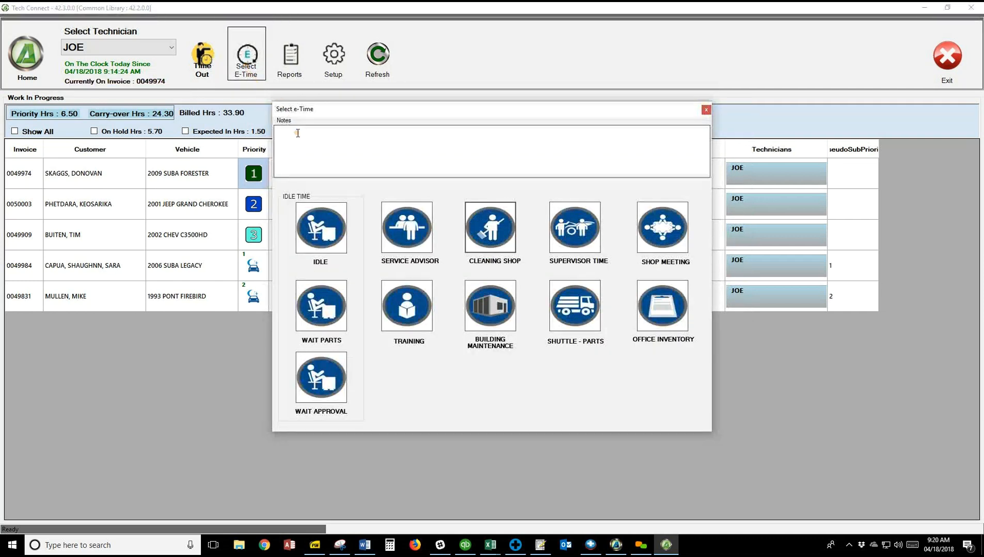
{"action": "type", "text": "tool truck"}
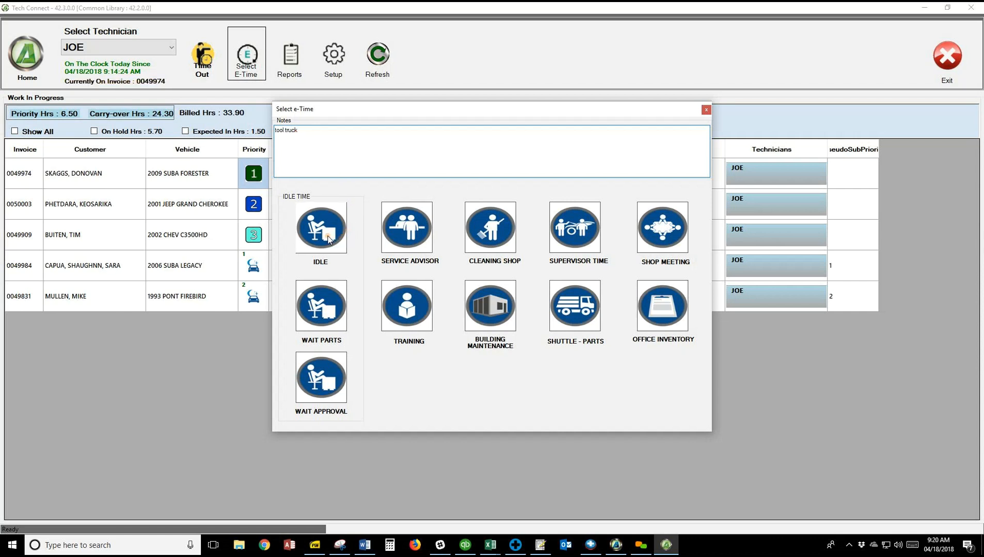
{"action": "left_click", "coordinate": [328, 239]}
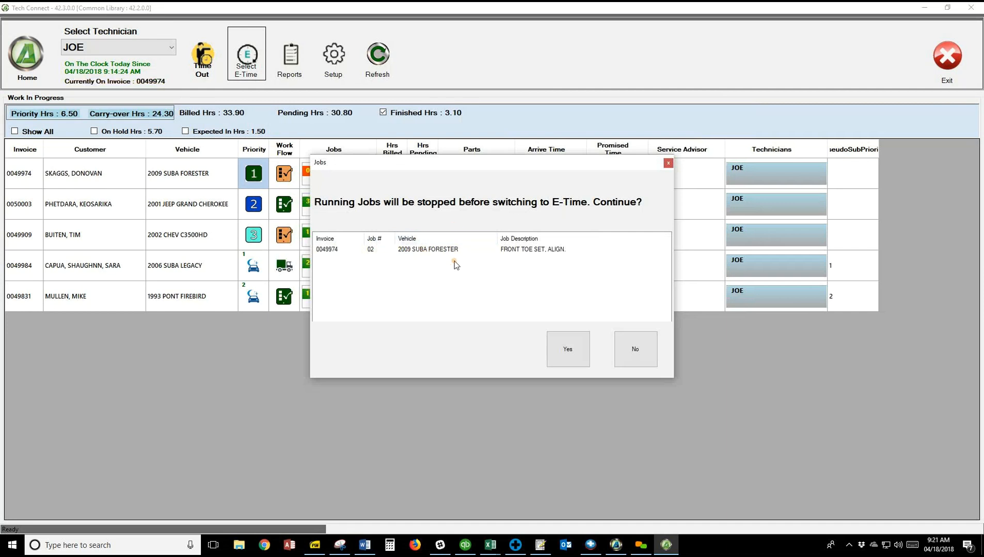
{"action": "left_click", "coordinate": [581, 360]}
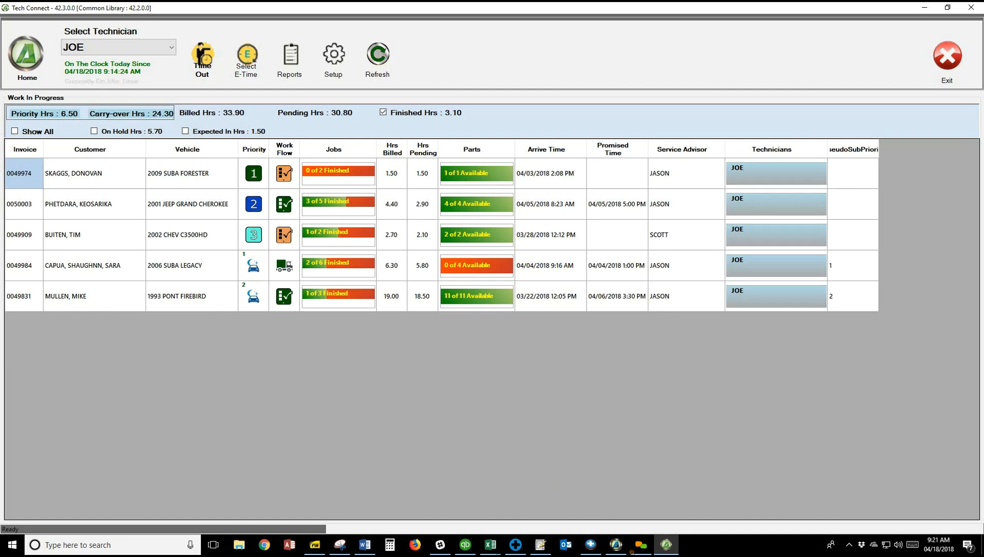
Step: Switch to Service Connect, examine the idle technician's time clock entries for 04/18/2018, and return to the time management overview
{"action": "left_click", "coordinate": [610, 544]}
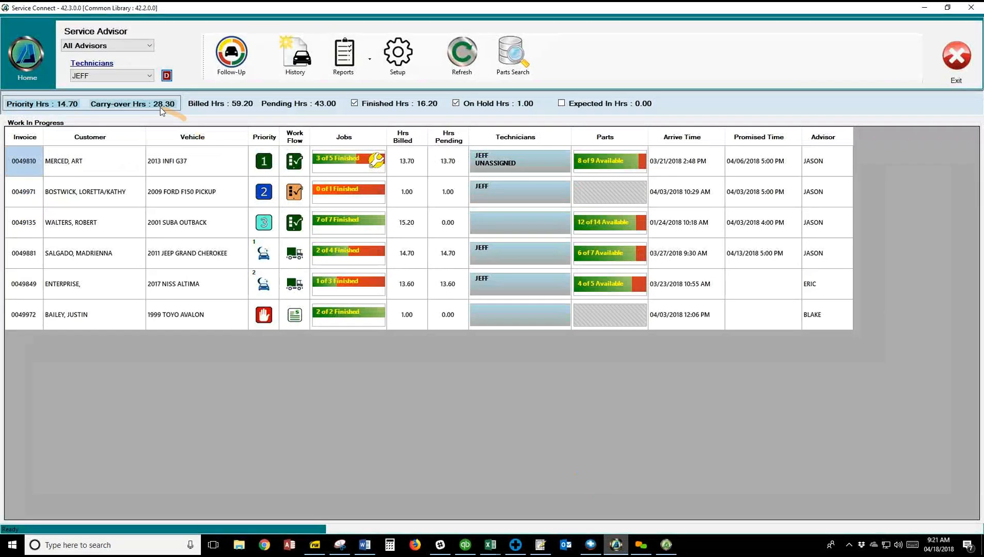
{"action": "left_click", "coordinate": [170, 79]}
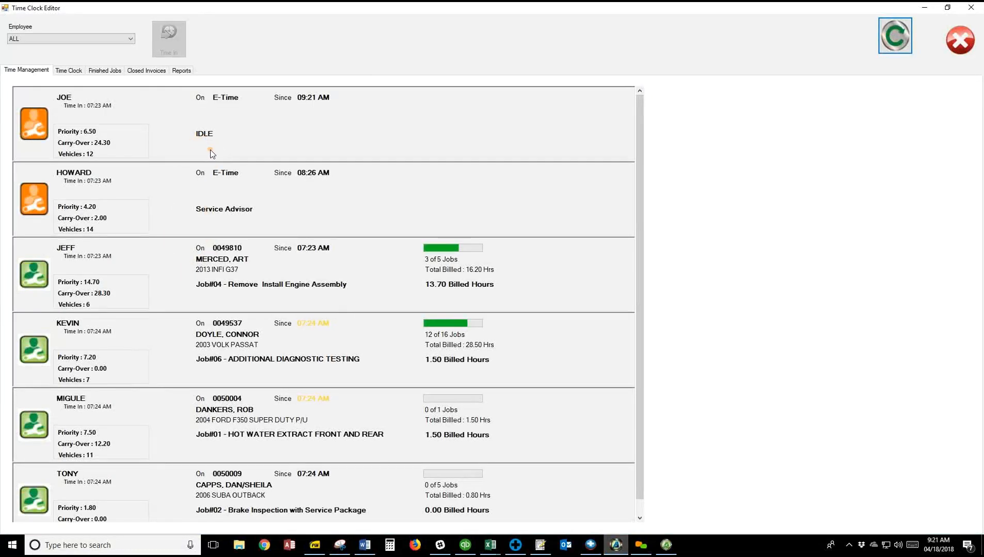
{"action": "double_click", "coordinate": [67, 99]}
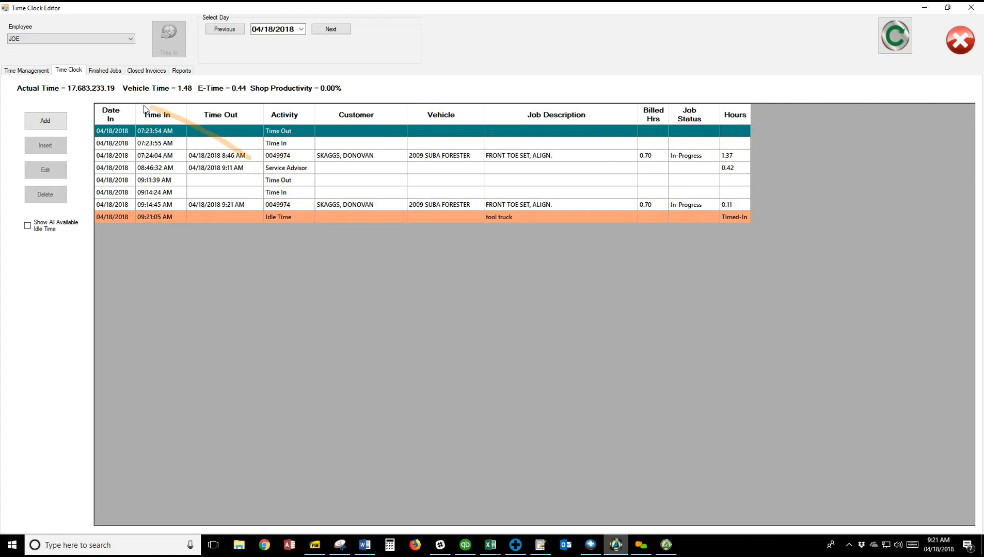
{"action": "left_click", "coordinate": [27, 70]}
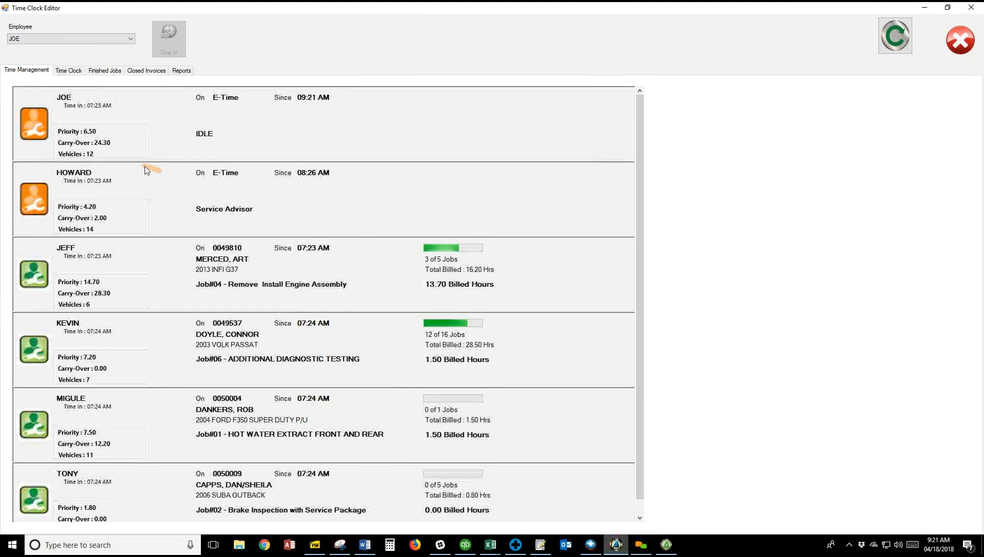
Step: Switch back to Tech Connect and start the COOLING SYSTEM MACHINE FLUSH job on the 2001 JEEP GRAND CHEROKEE
{"action": "left_click", "coordinate": [670, 549]}
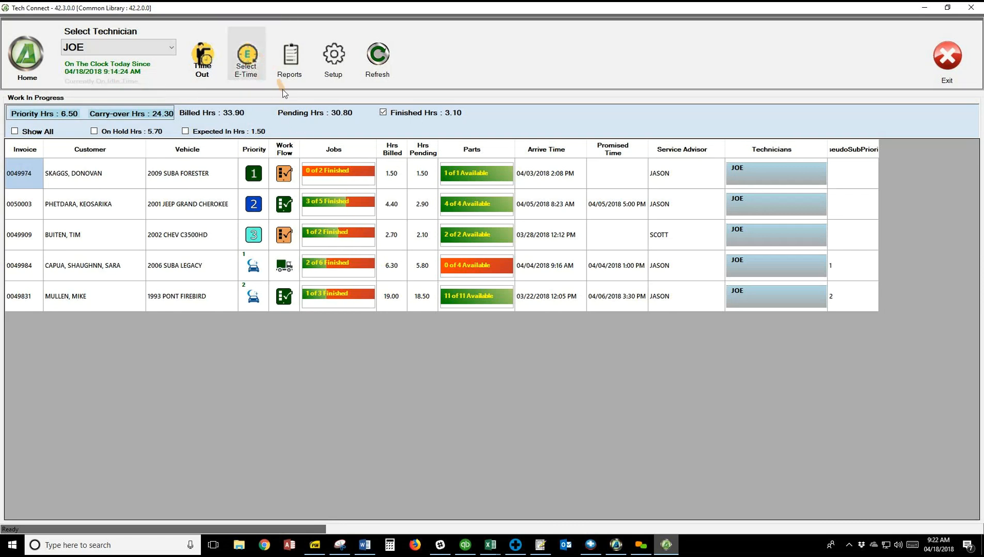
{"action": "left_click", "coordinate": [324, 205]}
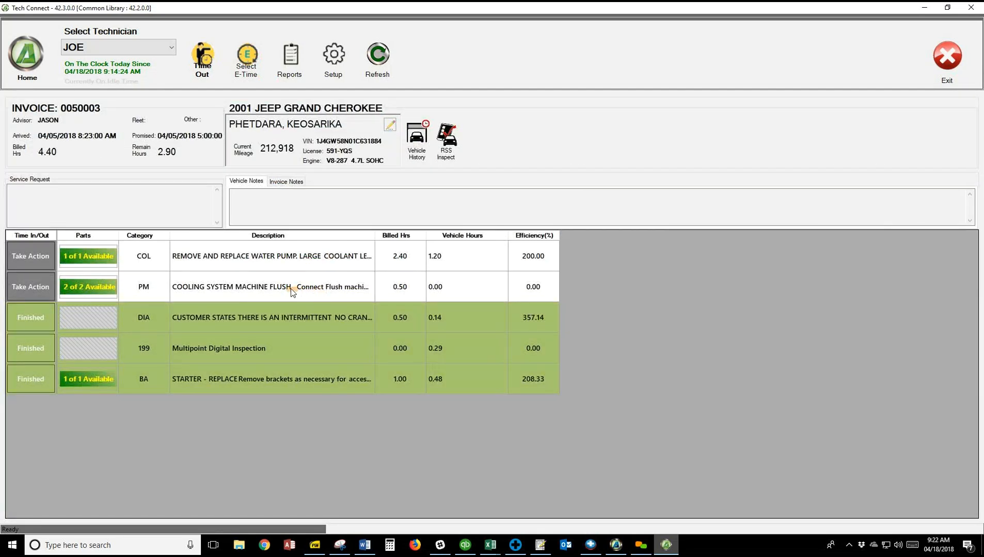
{"action": "left_click", "coordinate": [37, 288]}
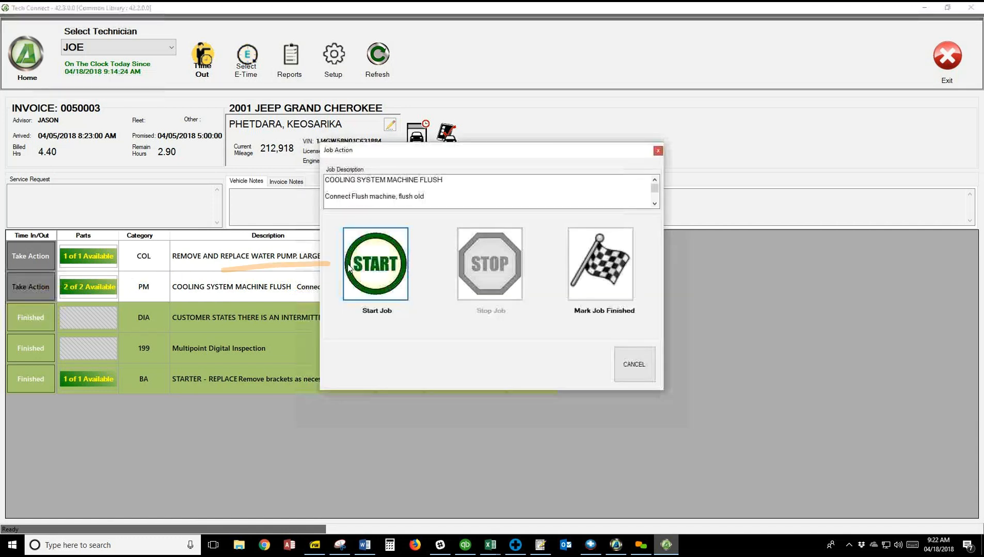
{"action": "left_click", "coordinate": [378, 266]}
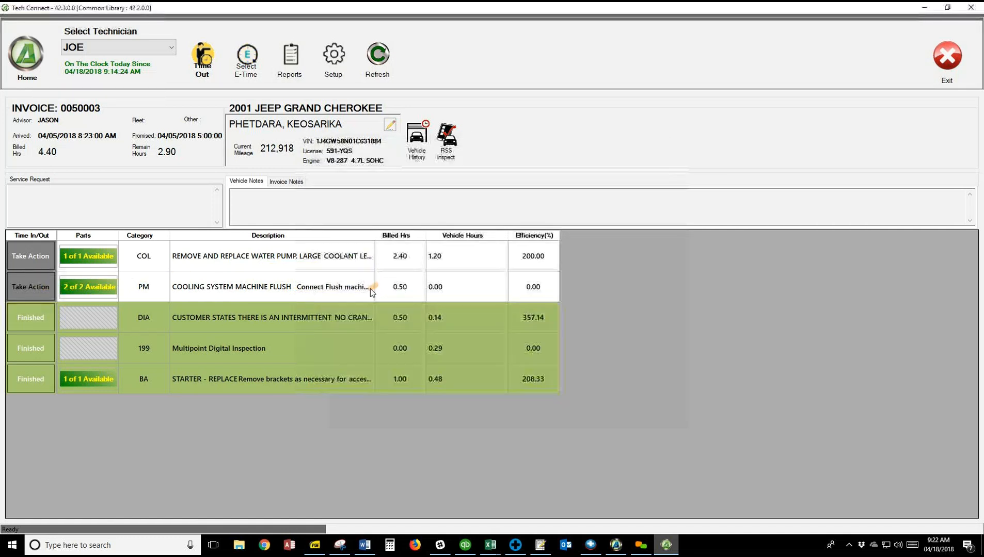
Step: From the work-in-progress list, review the parts for the 2006 SUBA LEGACY and the 2001 JEEP GRAND CHEROKEE, closing each list
{"action": "left_click", "coordinate": [29, 57]}
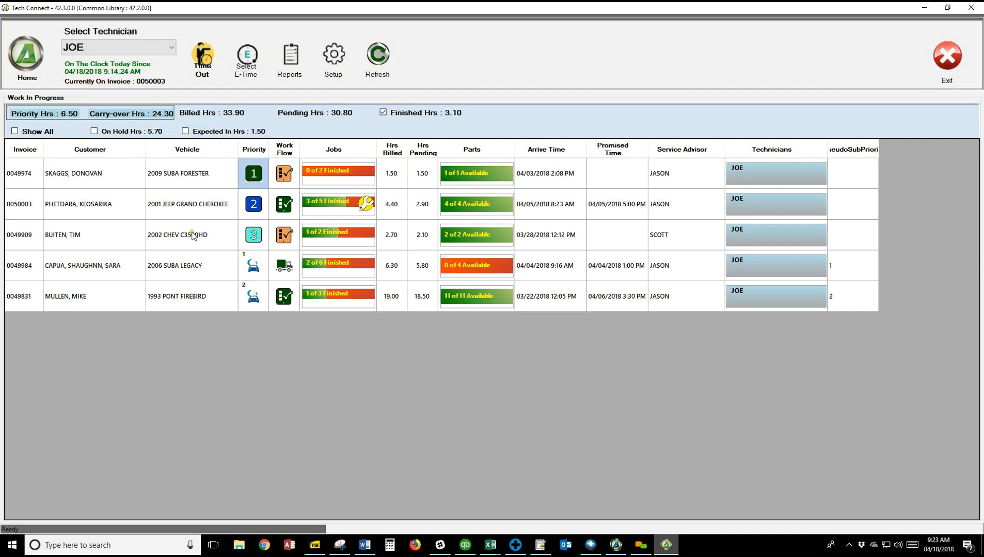
{"action": "left_click", "coordinate": [470, 265]}
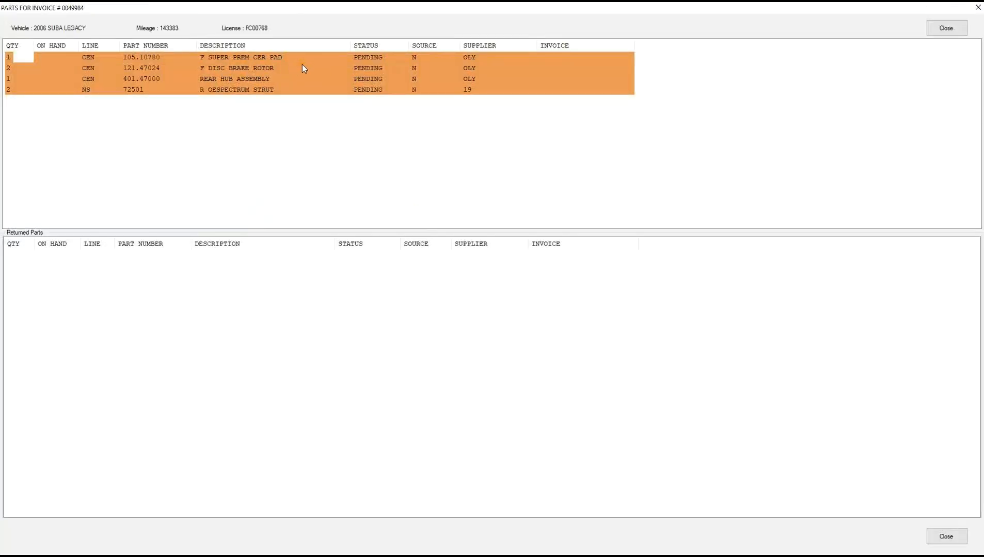
{"action": "left_click", "coordinate": [946, 28]}
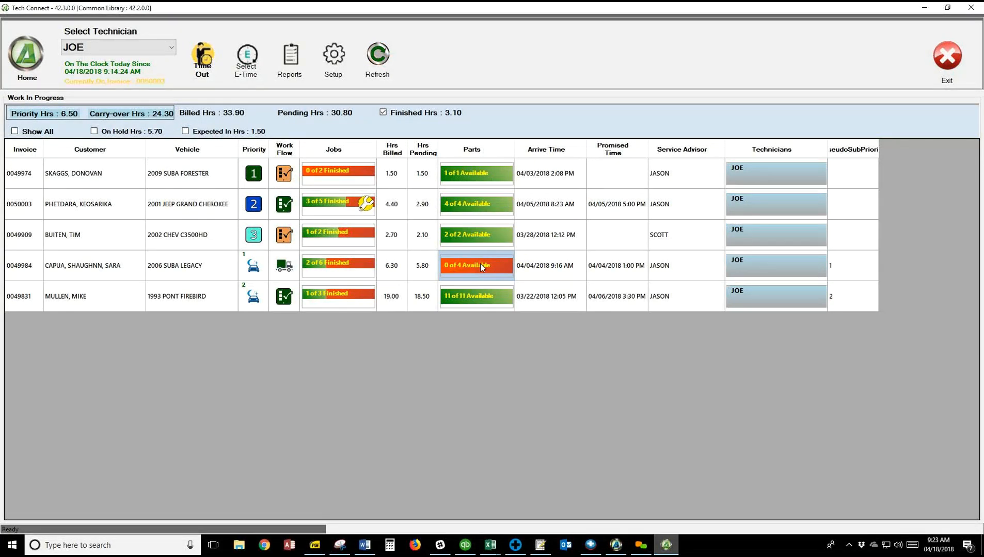
{"action": "double_click", "coordinate": [491, 204]}
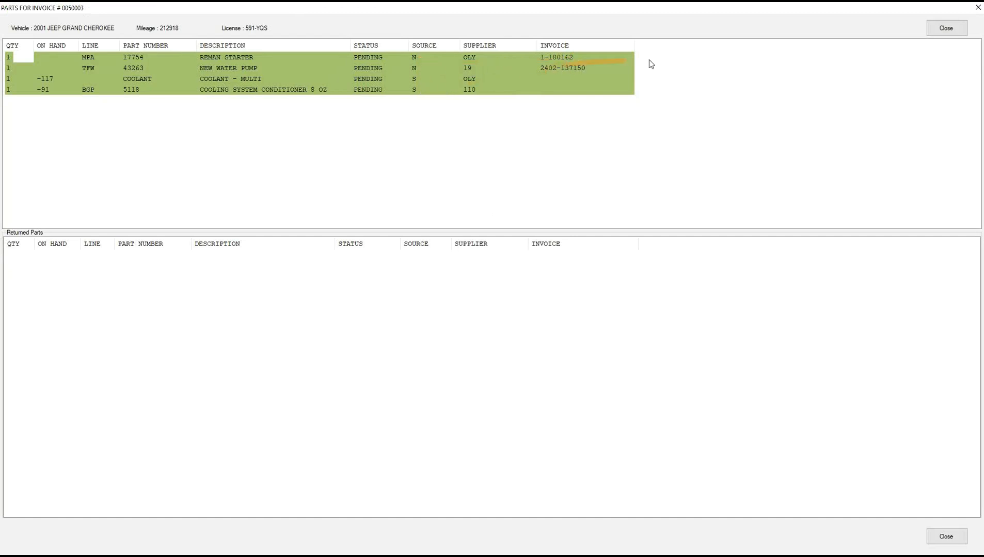
{"action": "left_click", "coordinate": [945, 28]}
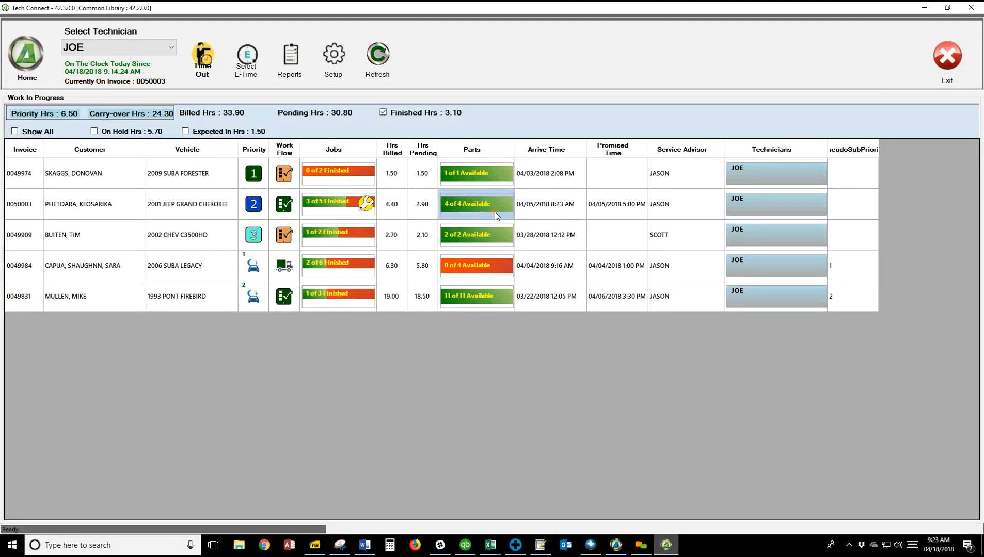